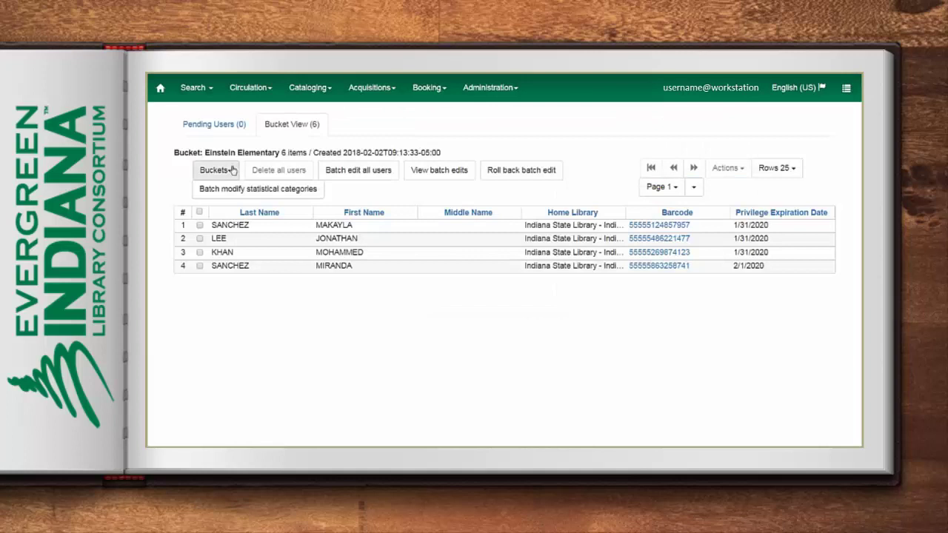
# Create a new user bucket named Training
pyautogui.click(257, 214)
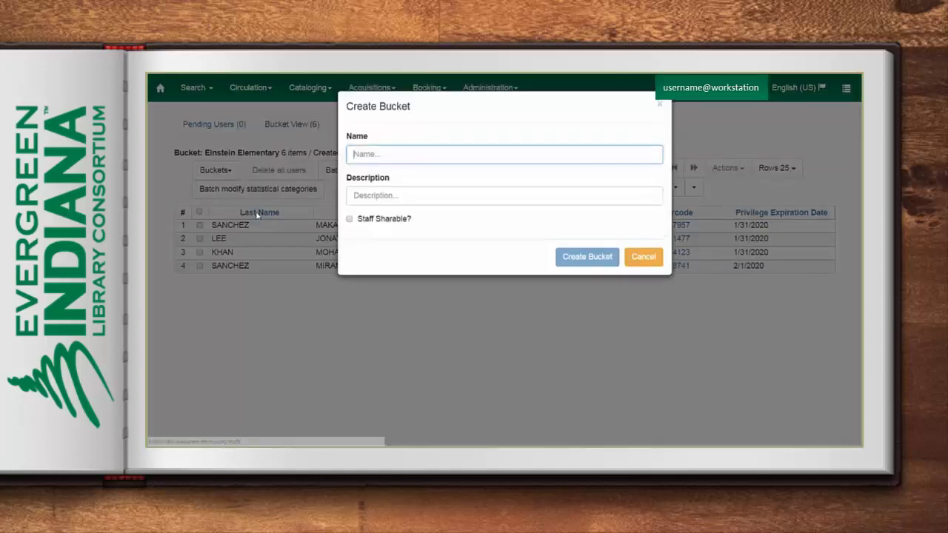
pyautogui.write('Training')
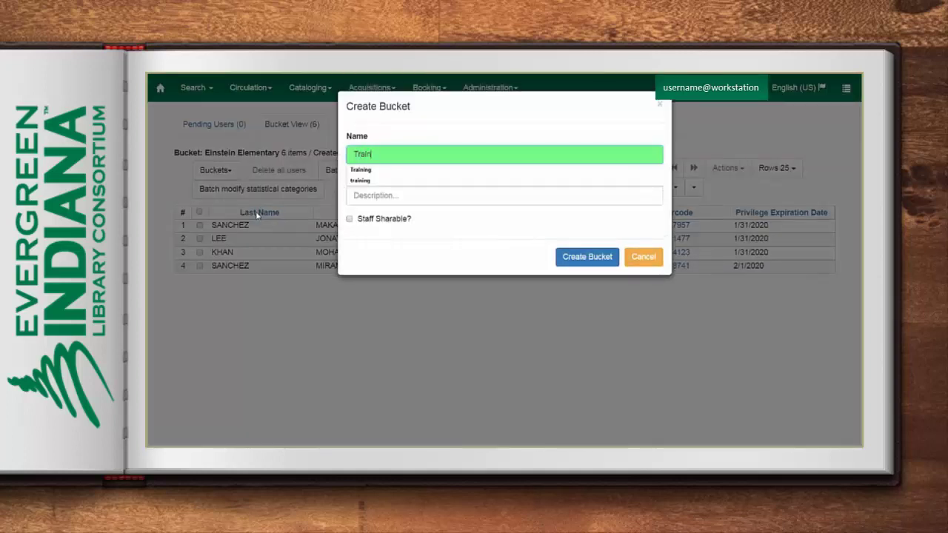
pyautogui.click(581, 257)
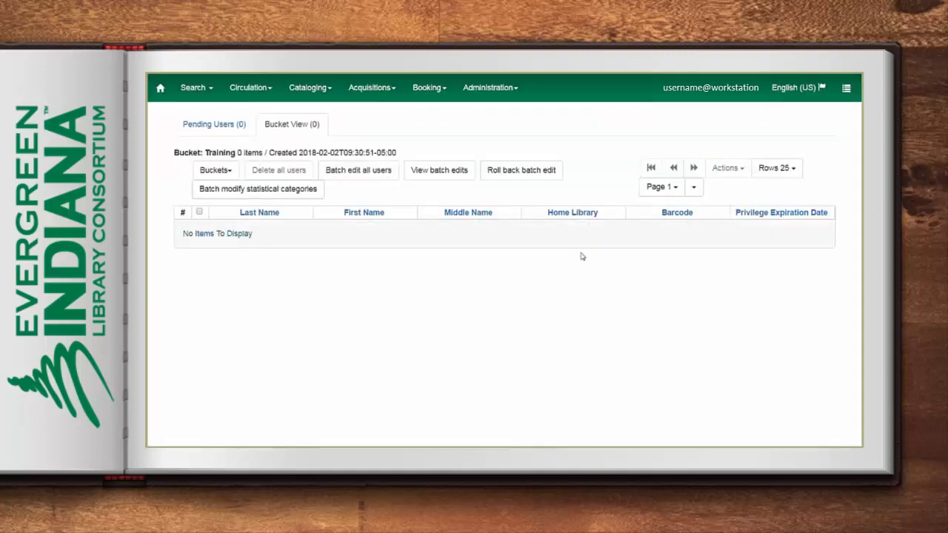
# Load the patrons.txt file into Pending Users to list three pending patrons
pyautogui.click(221, 126)
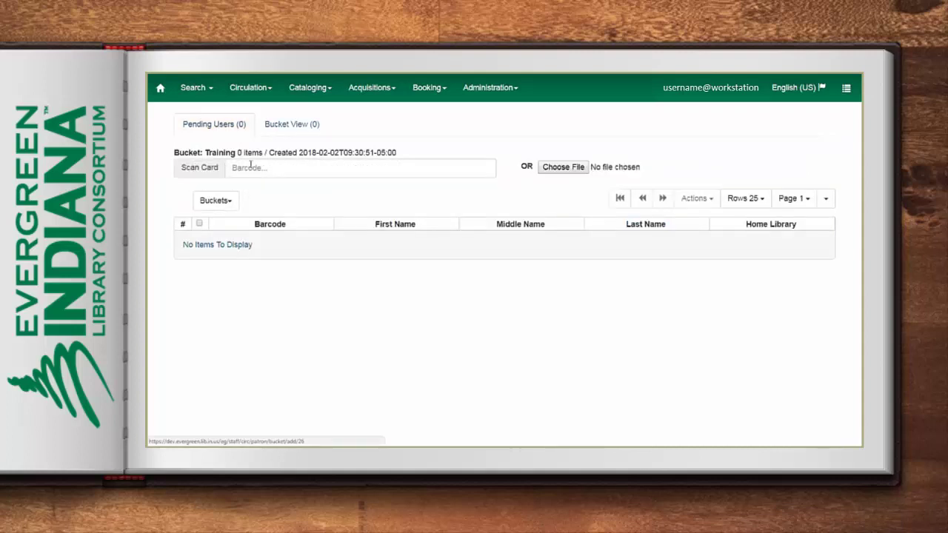
pyautogui.click(274, 168)
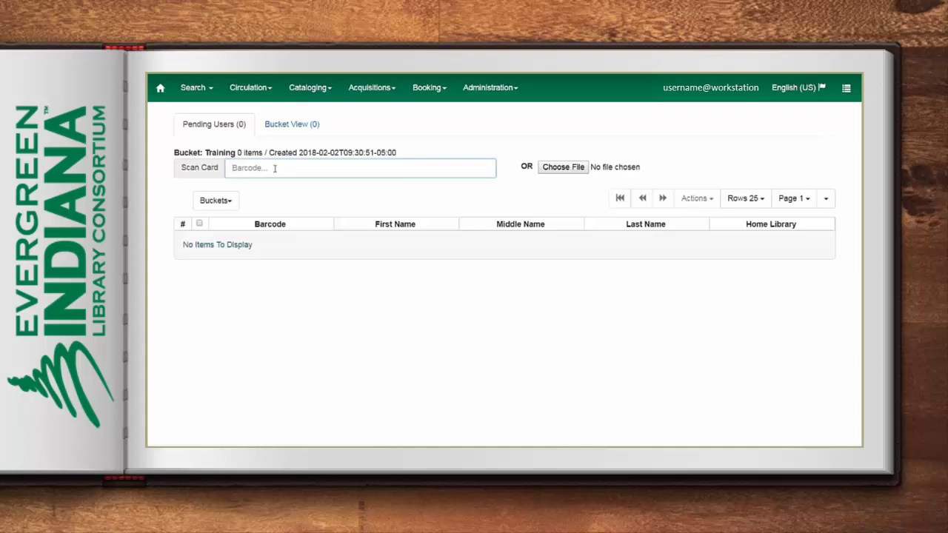
pyautogui.click(565, 169)
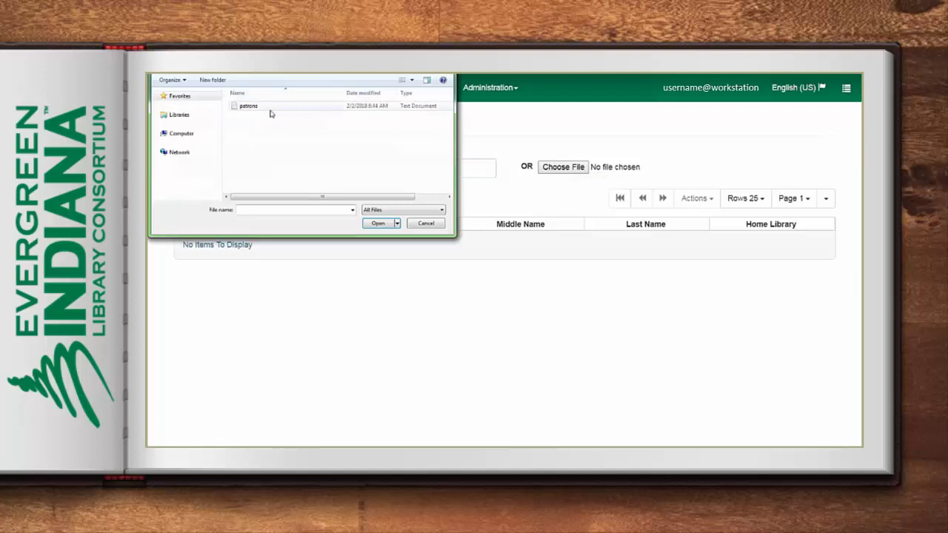
pyautogui.click(271, 109)
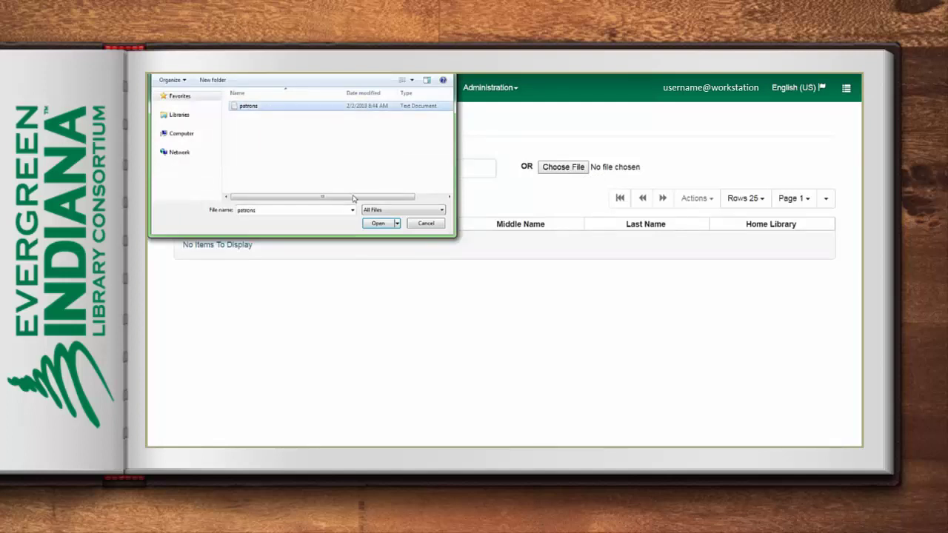
pyautogui.click(379, 223)
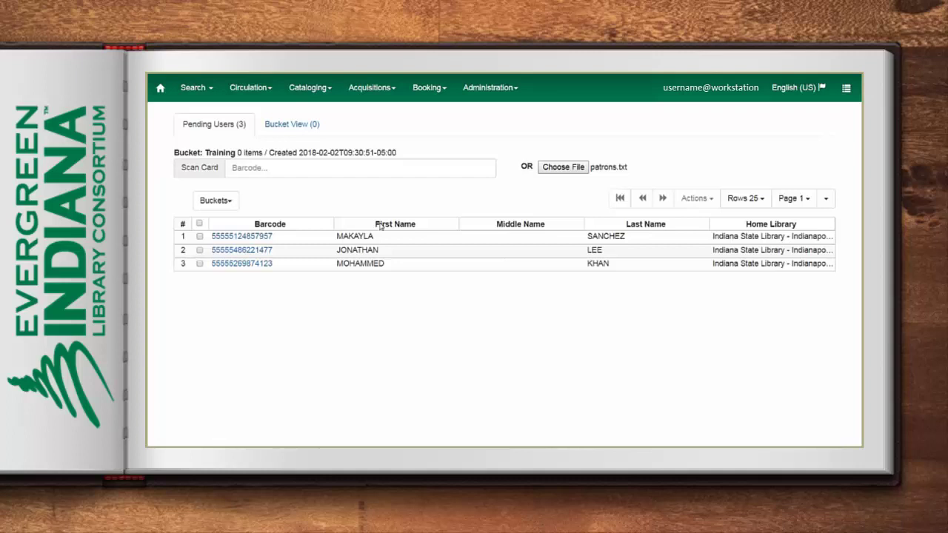
# Add all three pending patrons to the Training bucket and view its contents
pyautogui.click(198, 224)
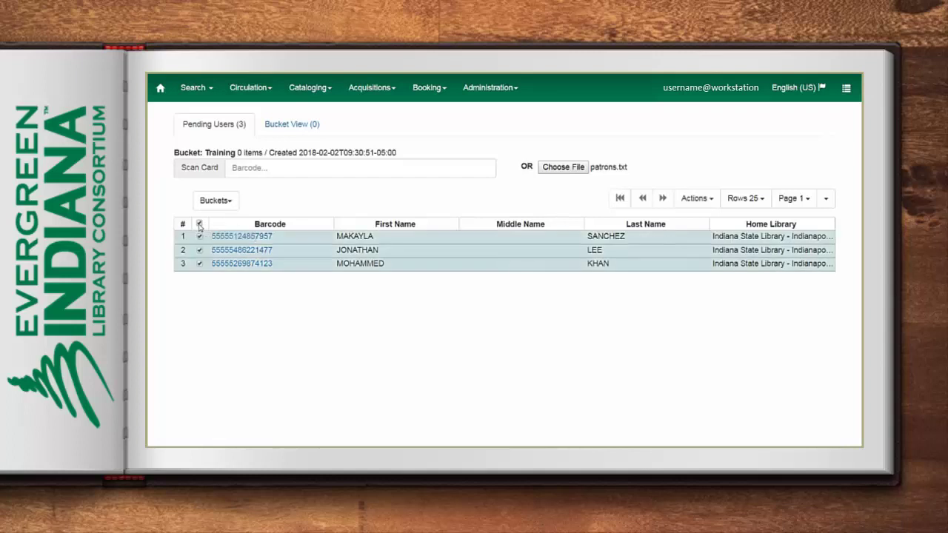
pyautogui.click(695, 198)
pyautogui.click(680, 218)
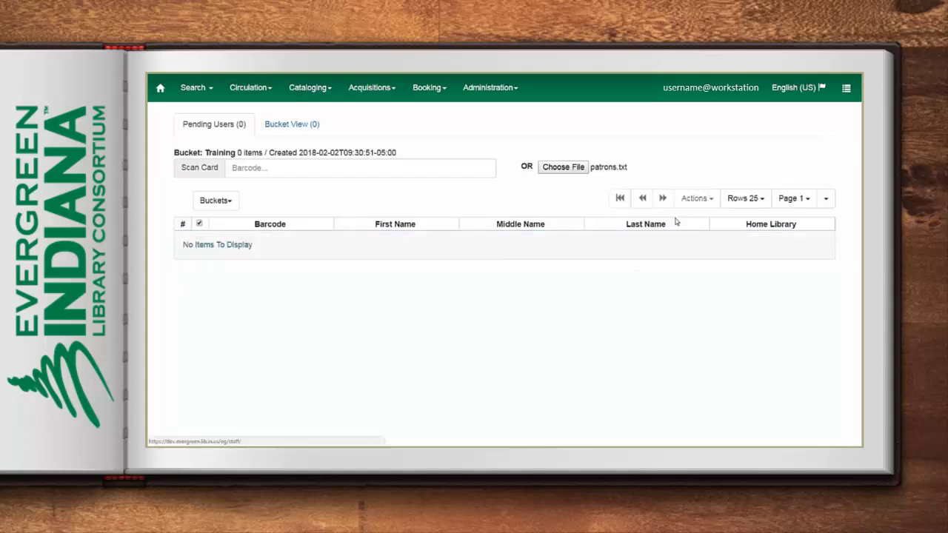
pyautogui.click(282, 125)
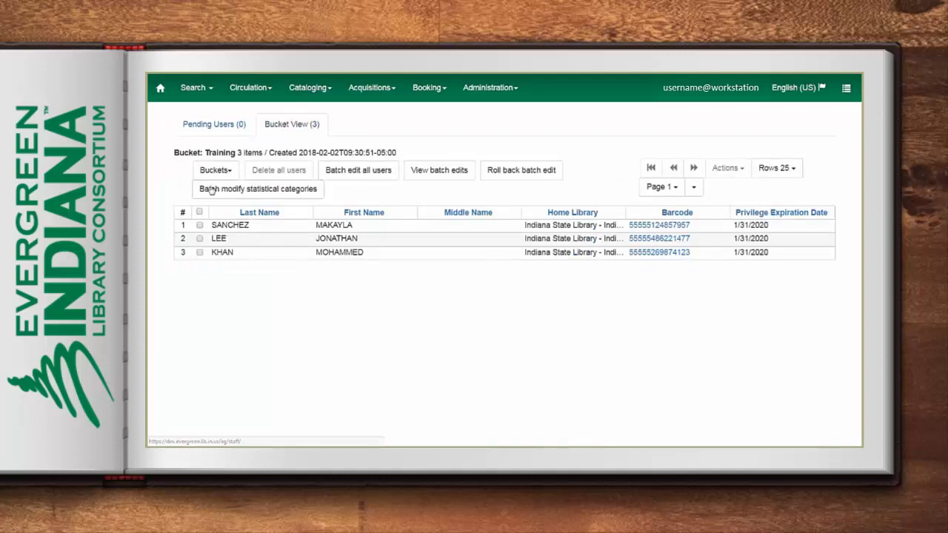
# Reopen the Training bucket's patron list from the bucket list
pyautogui.click(216, 124)
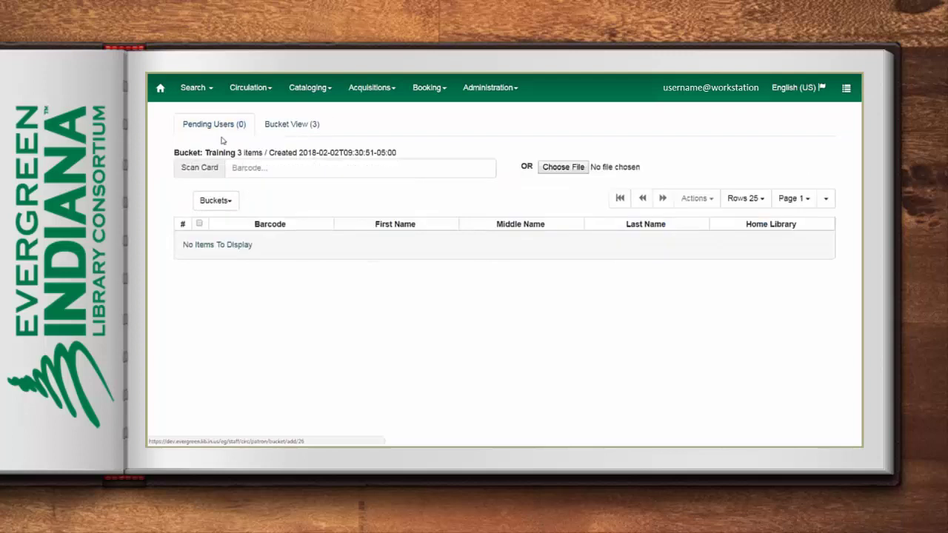
pyautogui.click(233, 205)
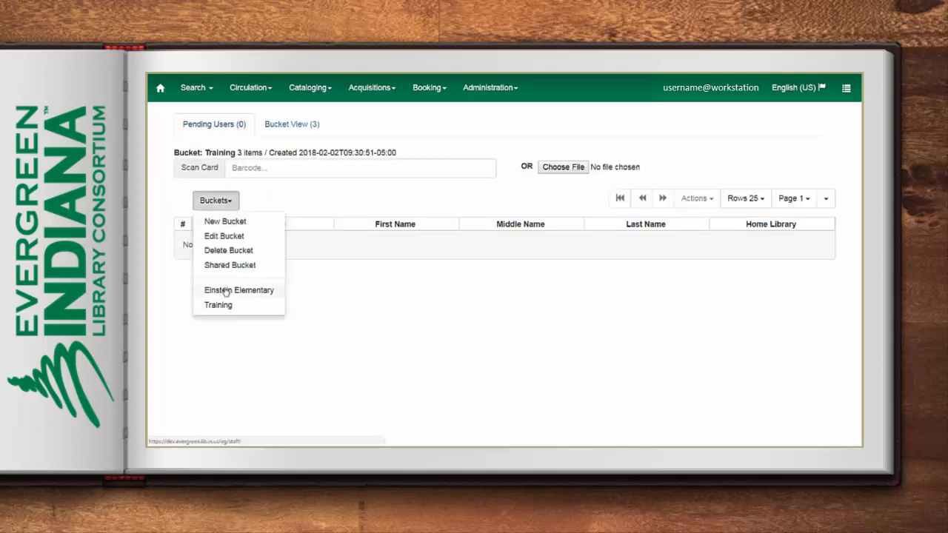
pyautogui.click(287, 124)
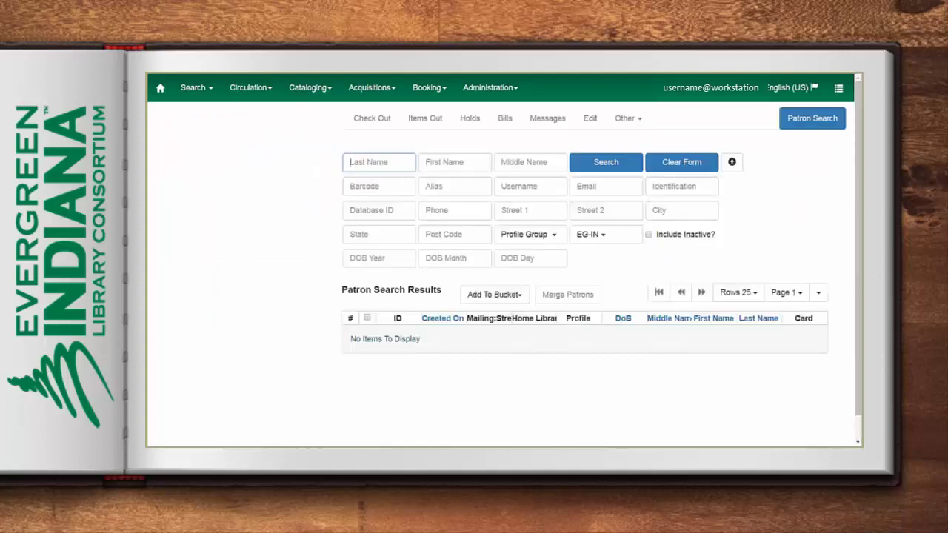
# Search patrons by last name and barcode prefix, and add the second result to Training
pyautogui.write('sanchez')
pyautogui.click(383, 192)
pyautogui.write('55555')
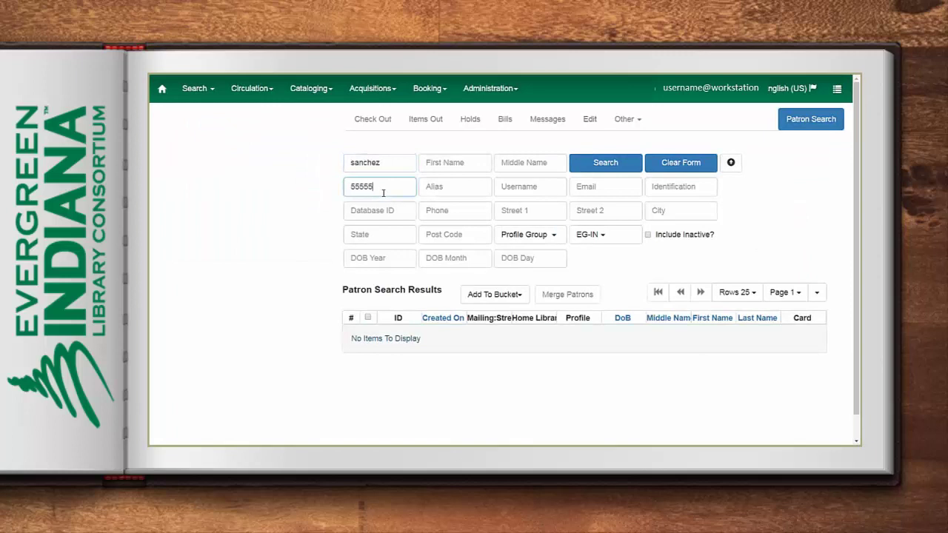
pyautogui.press('Return')
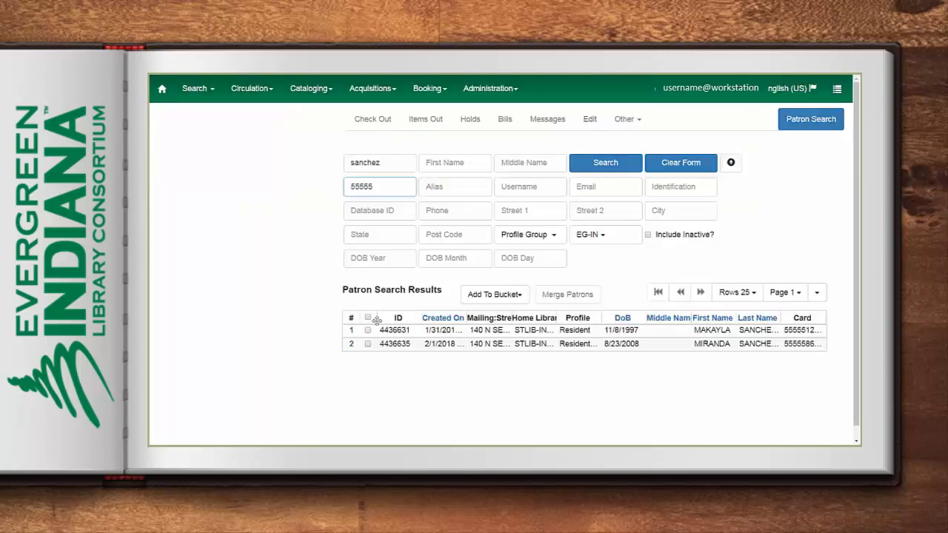
pyautogui.click(368, 343)
pyautogui.click(495, 294)
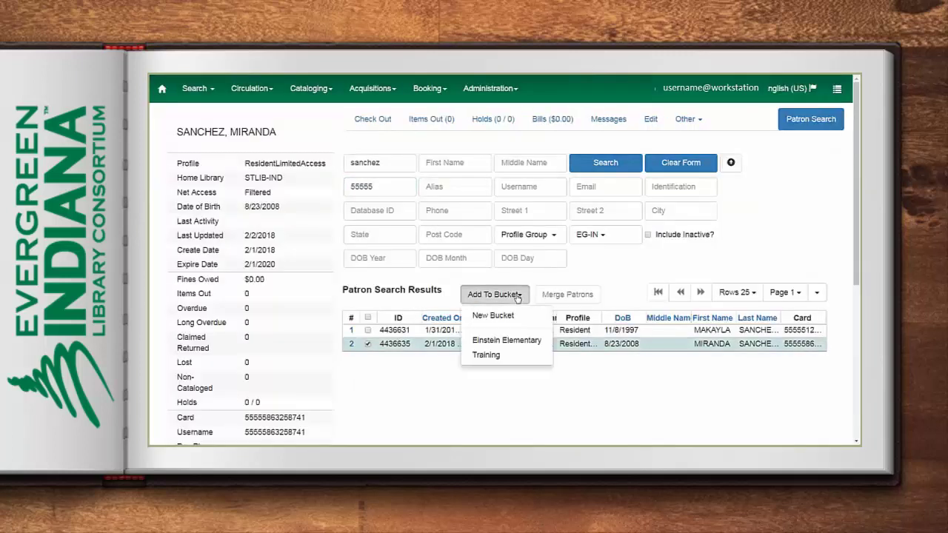
pyautogui.click(502, 358)
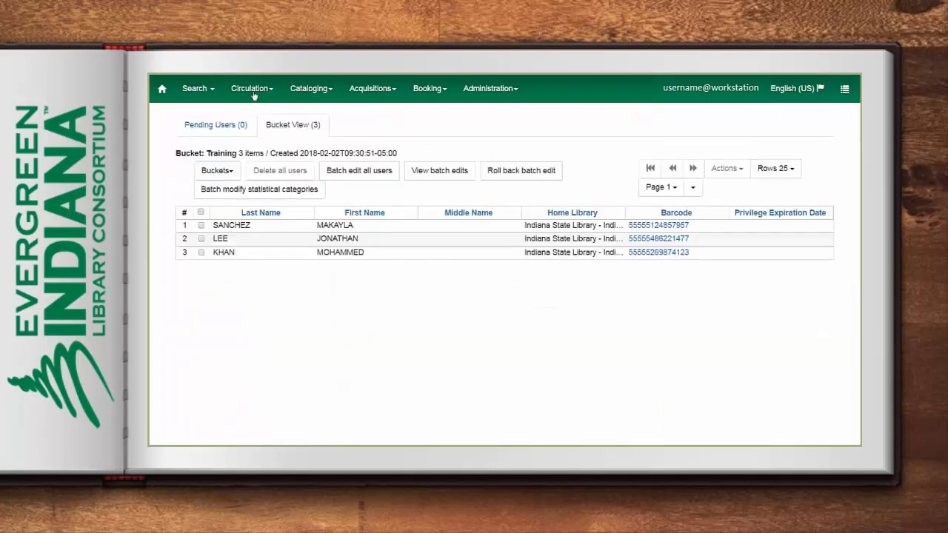
# Reopen the Training bucket via Circulation > User Buckets to see four patrons
pyautogui.click(253, 93)
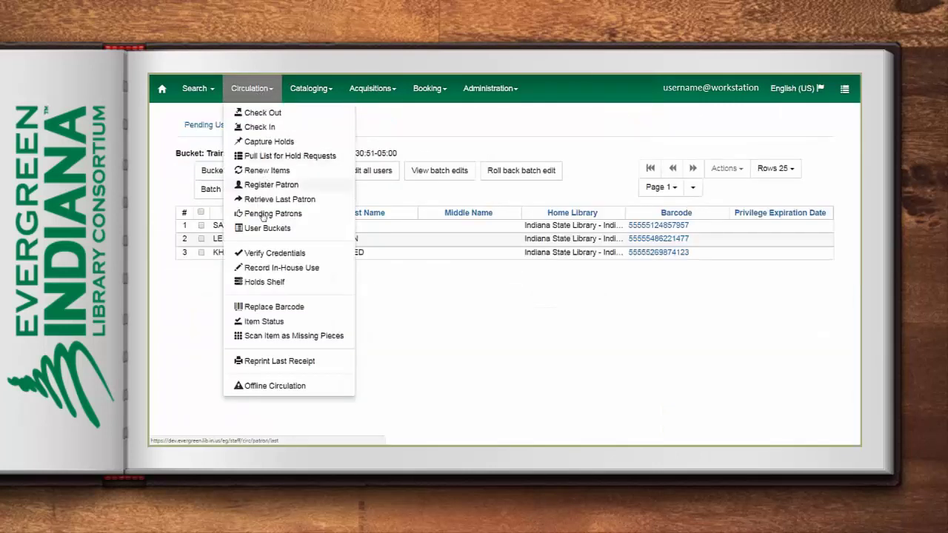
pyautogui.click(259, 230)
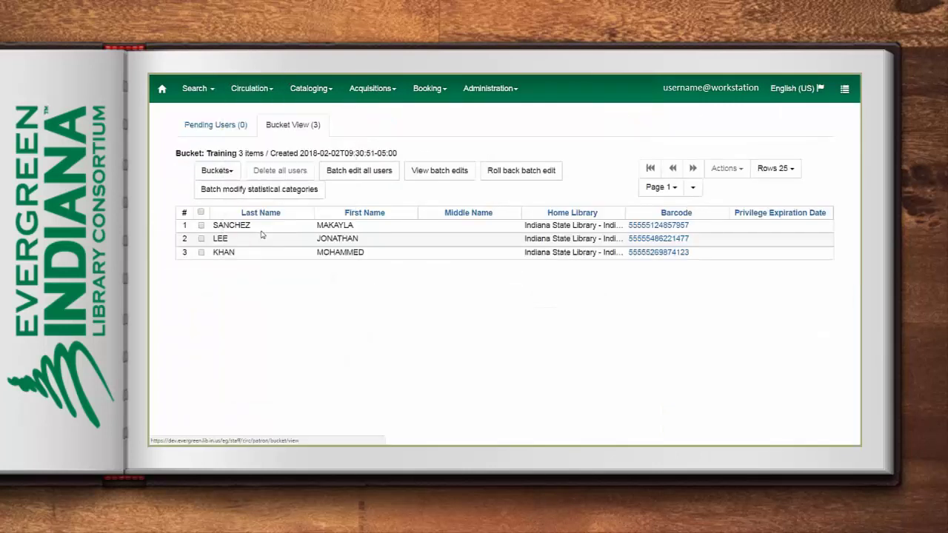
pyautogui.click(231, 175)
pyautogui.click(227, 293)
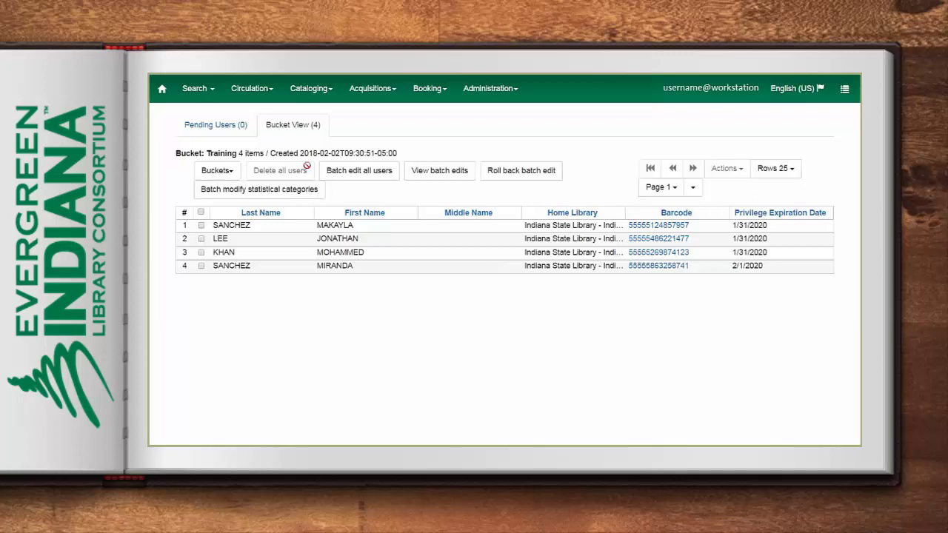
# Start a batch edit named Training, leaving library, profile, access level and flags unchanged
pyautogui.click(359, 171)
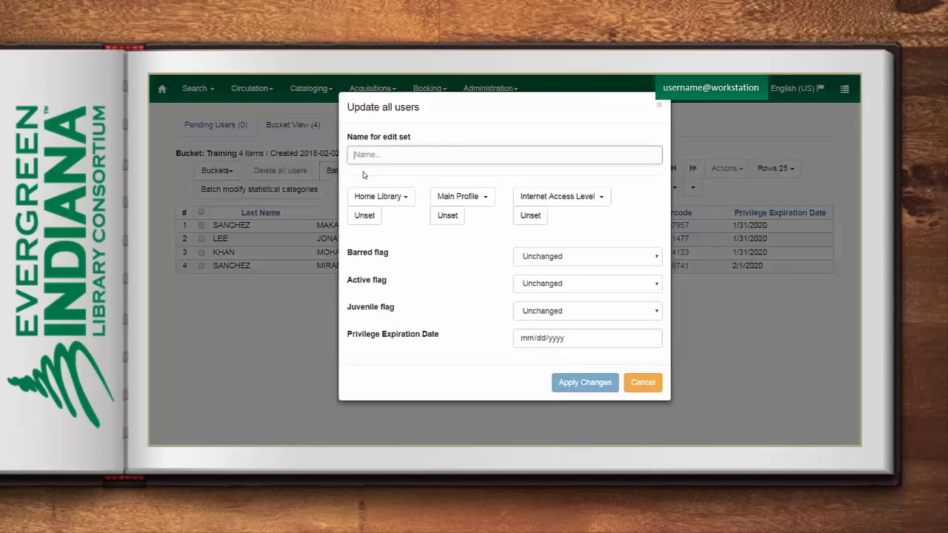
pyautogui.write('Training')
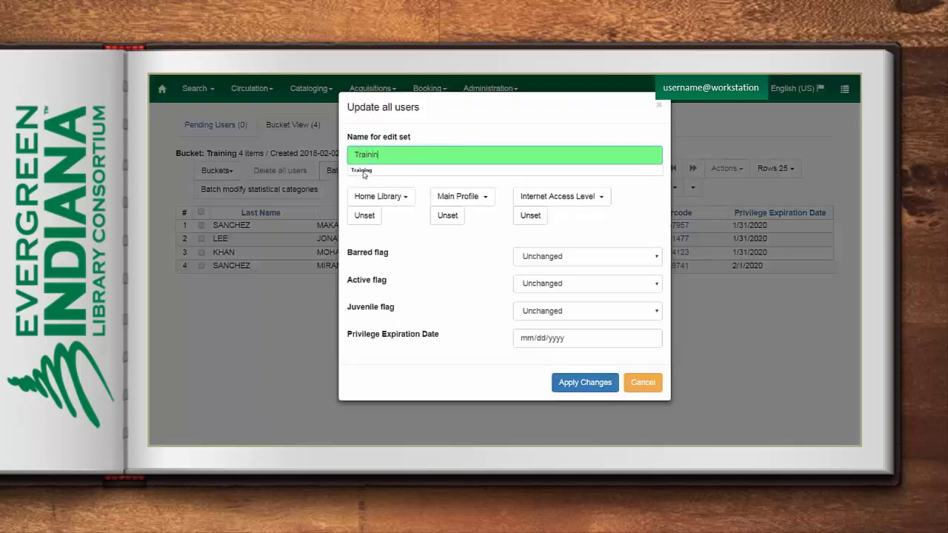
pyautogui.click(382, 196)
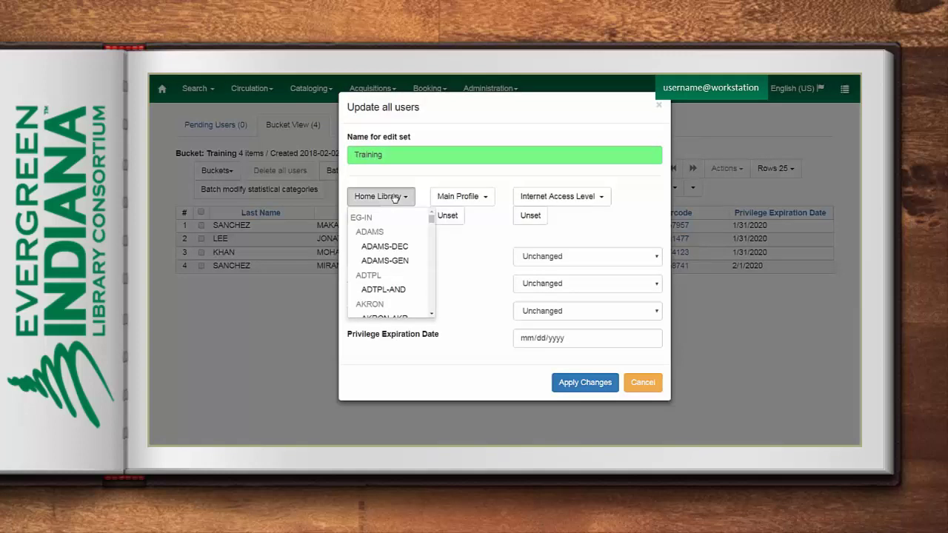
pyautogui.click(485, 198)
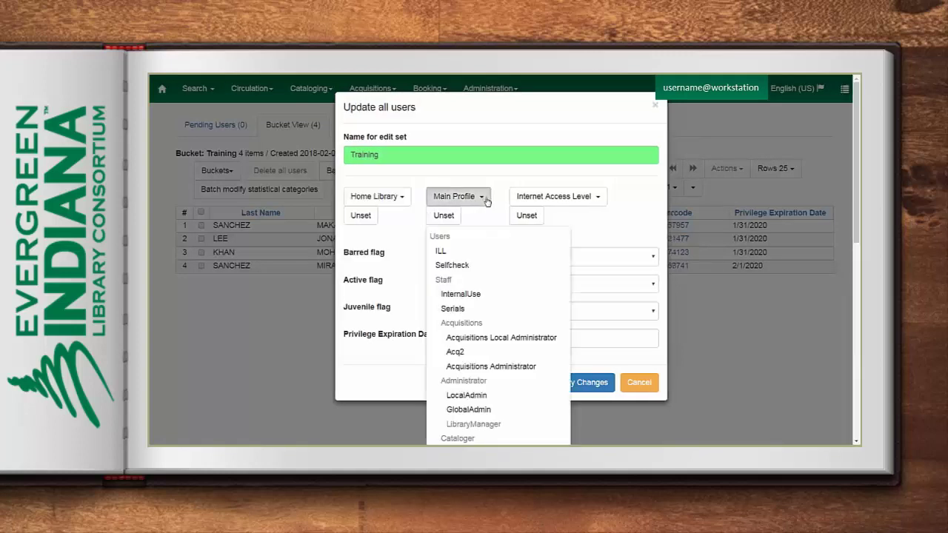
pyautogui.click(596, 198)
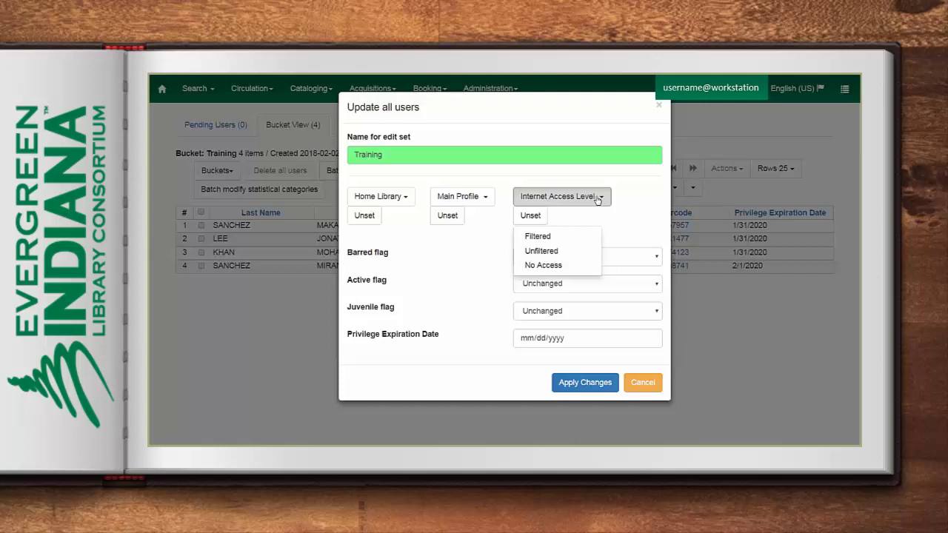
pyautogui.click(597, 198)
pyautogui.click(654, 259)
pyautogui.click(654, 258)
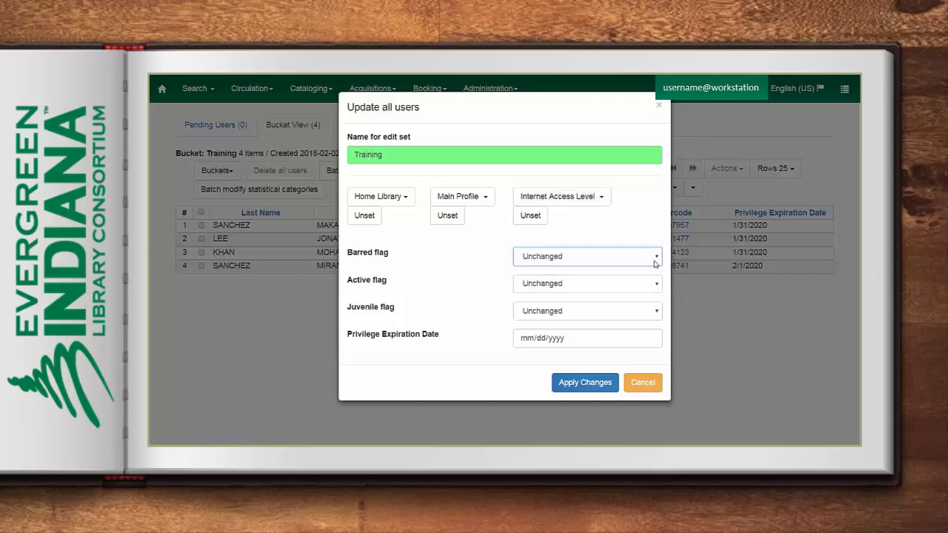
pyautogui.click(658, 283)
pyautogui.click(658, 284)
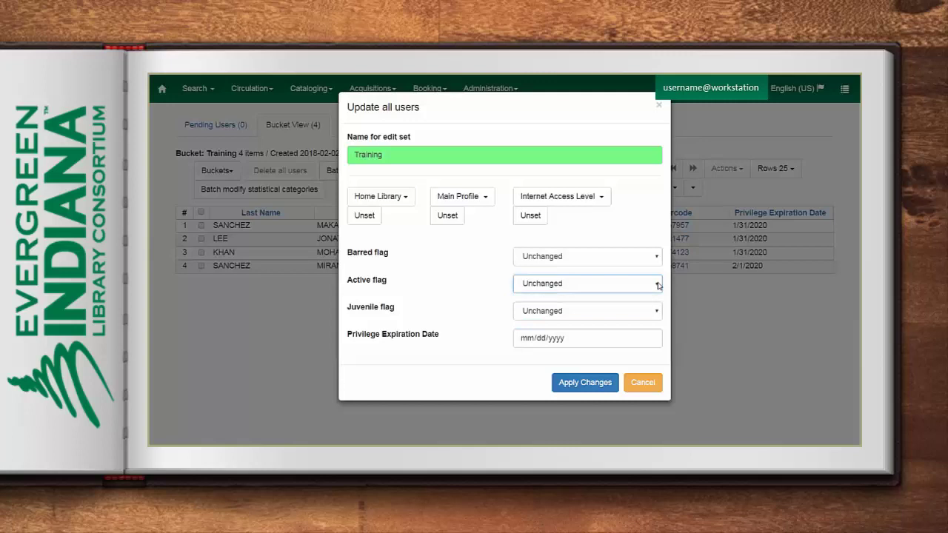
pyautogui.click(655, 310)
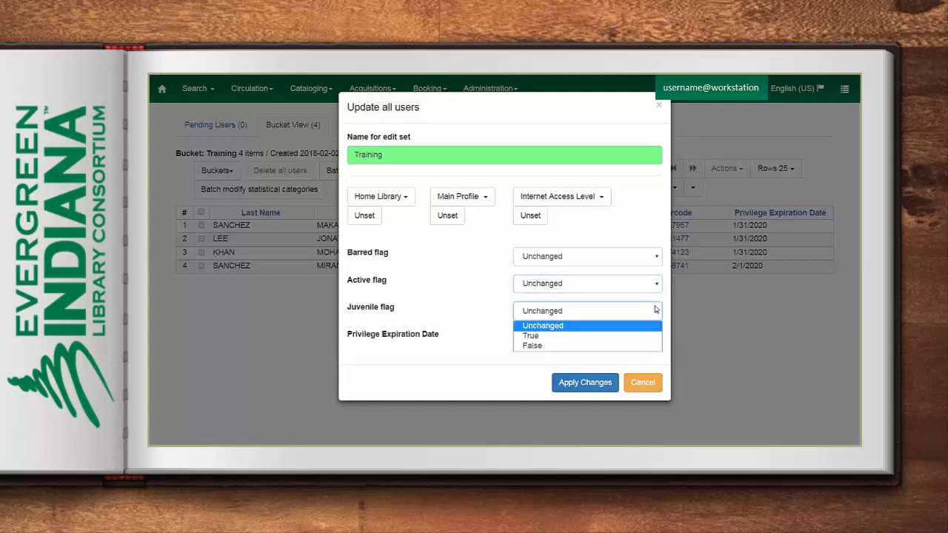
pyautogui.click(655, 310)
# Set the privilege expiration date to 06/30/2018 and apply it to all four patrons
pyautogui.click(529, 339)
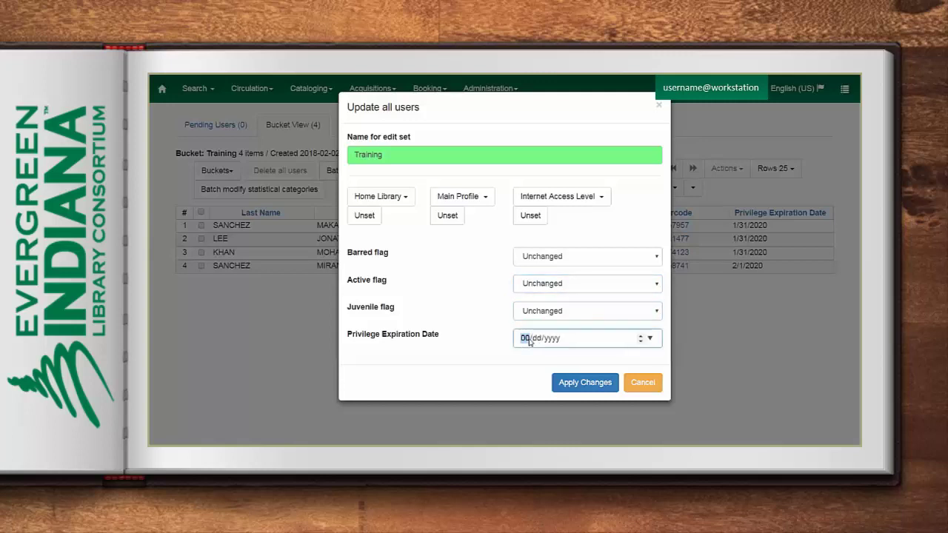
pyautogui.write('06302018')
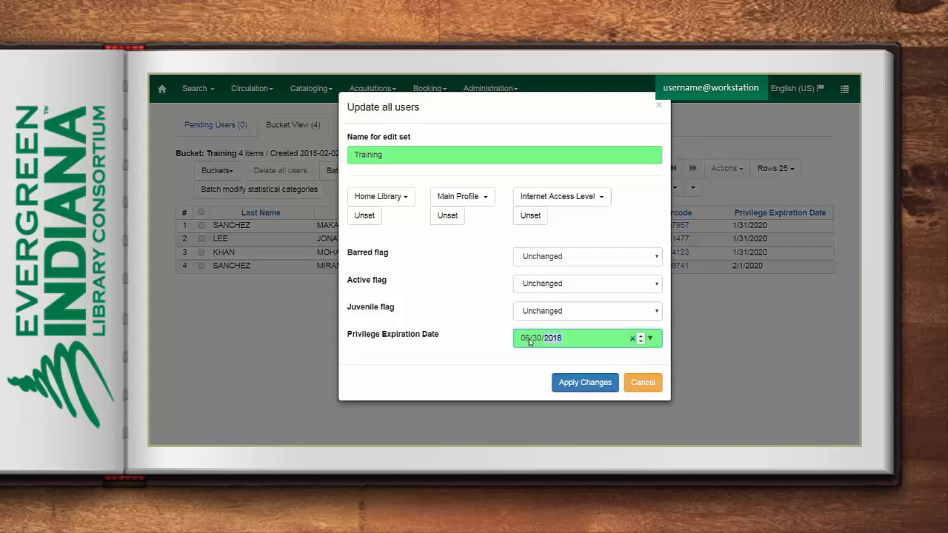
pyautogui.click(582, 383)
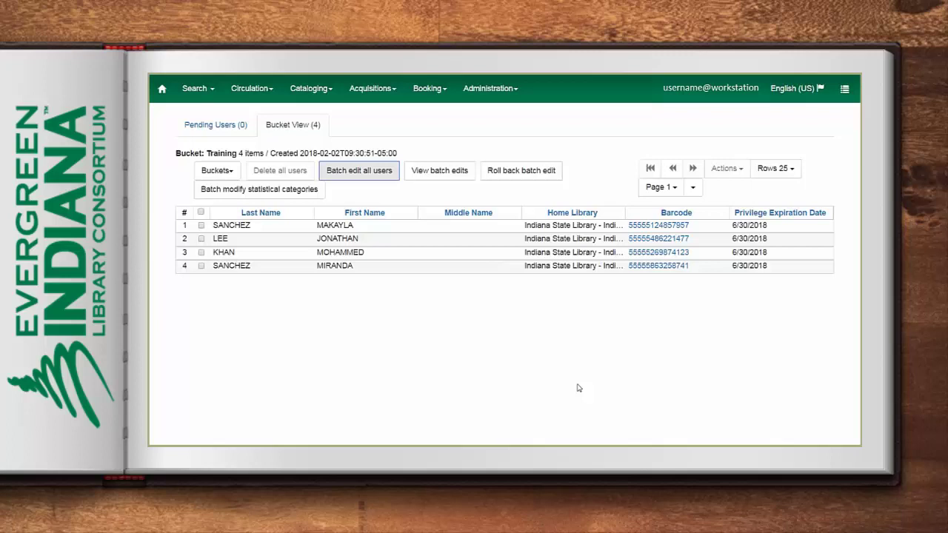
# Roll back the Training batch edit, checking the batch edit history before and after
pyautogui.click(431, 166)
pyautogui.click(650, 191)
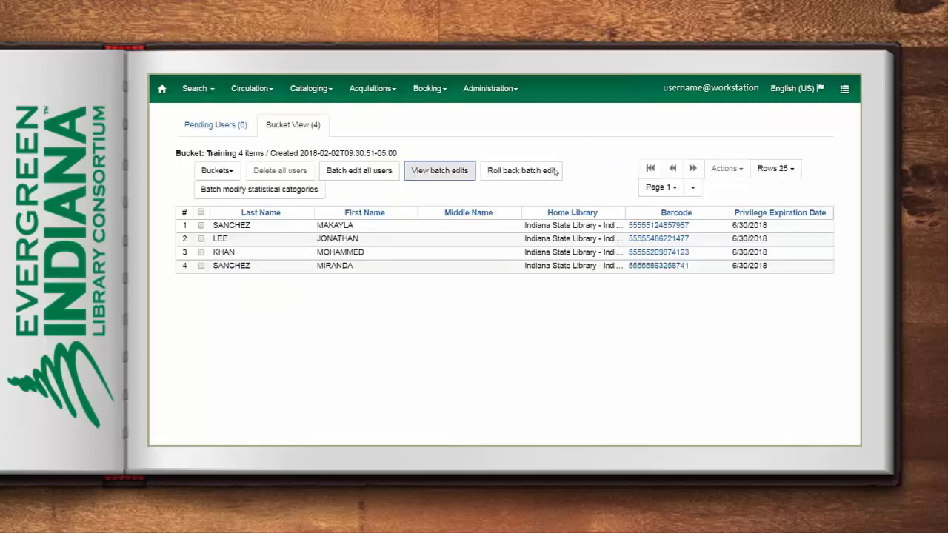
pyautogui.click(513, 173)
pyautogui.click(521, 147)
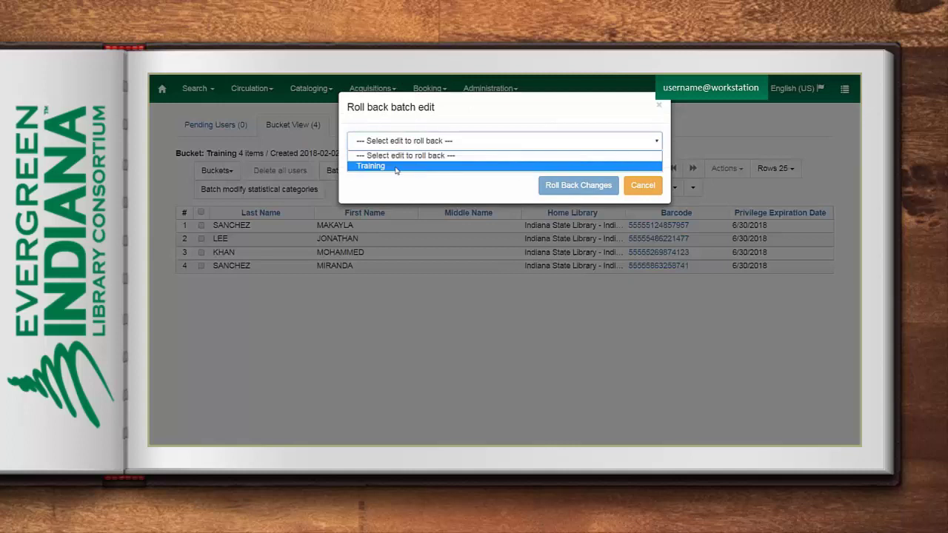
pyautogui.click(396, 163)
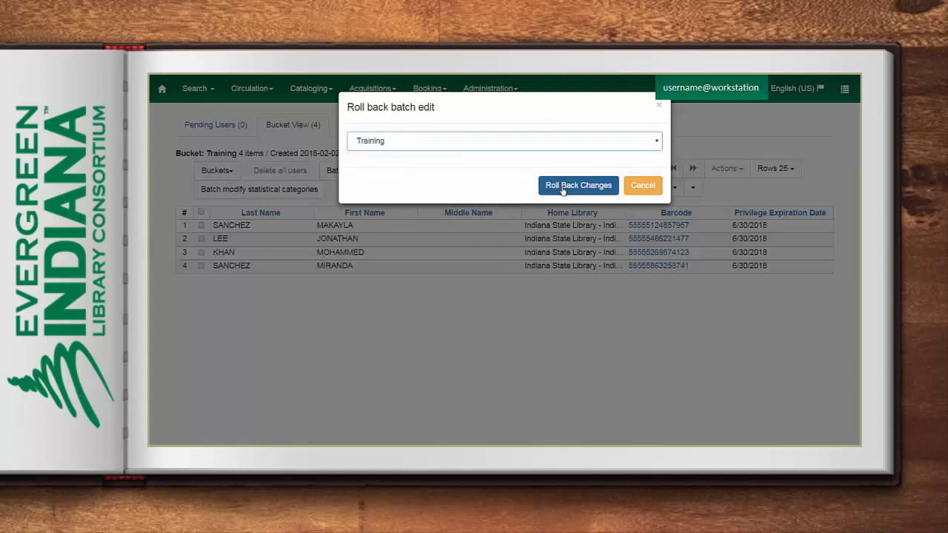
pyautogui.click(563, 187)
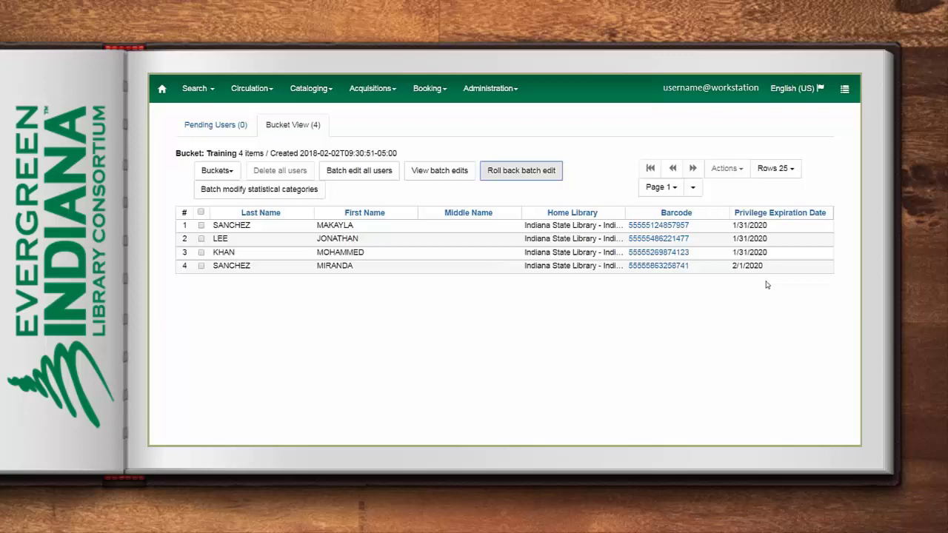
pyautogui.click(445, 172)
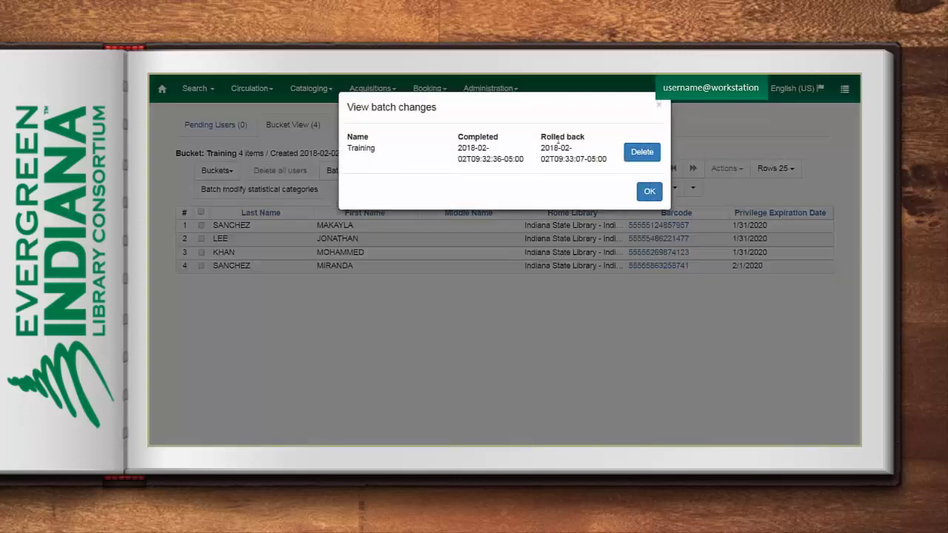
# Close the batch edit history and open the batch statistical category update
pyautogui.click(649, 192)
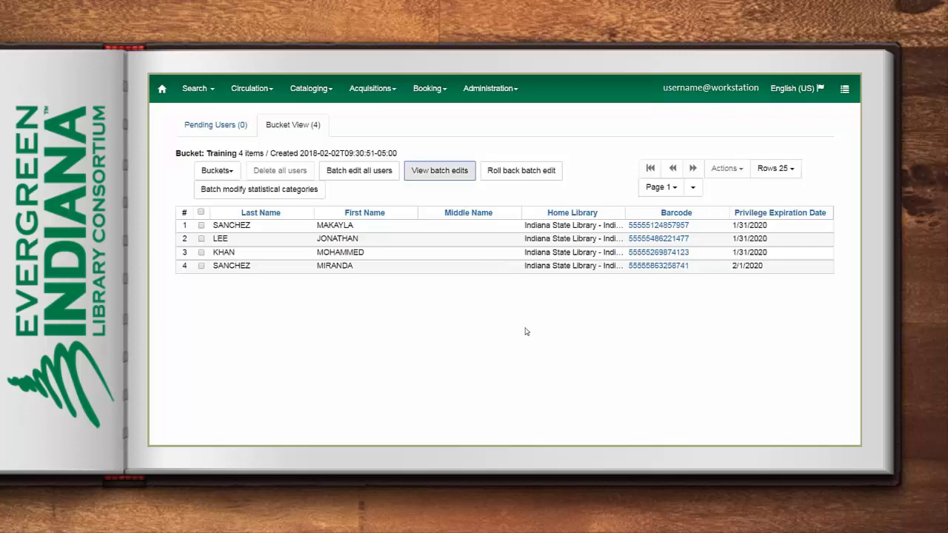
pyautogui.click(269, 193)
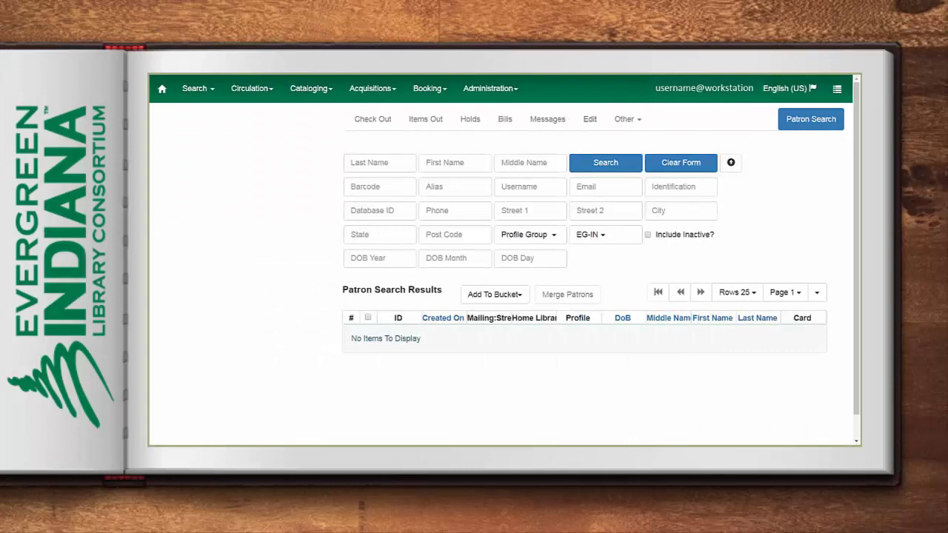
# Search patrons by last name with a first name entered in the Identification field
pyautogui.click(363, 162)
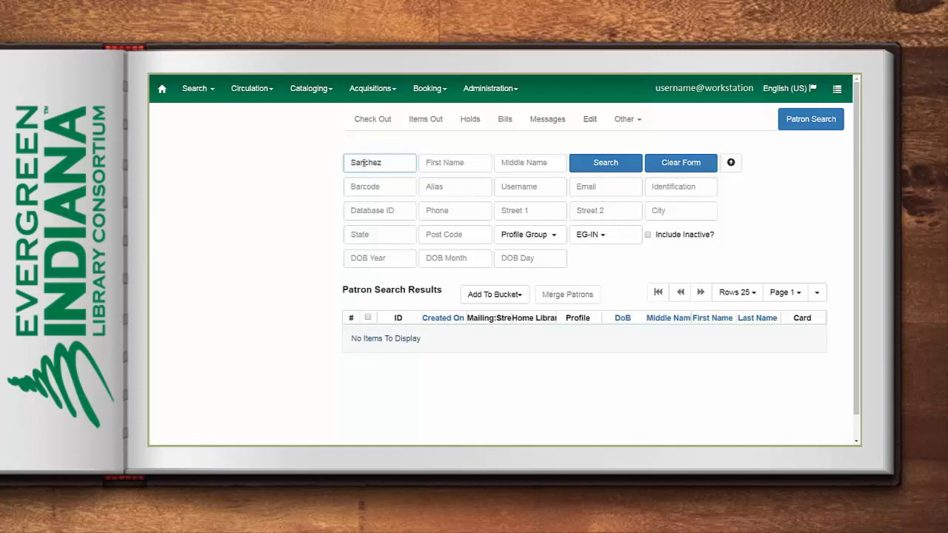
pyautogui.click(674, 184)
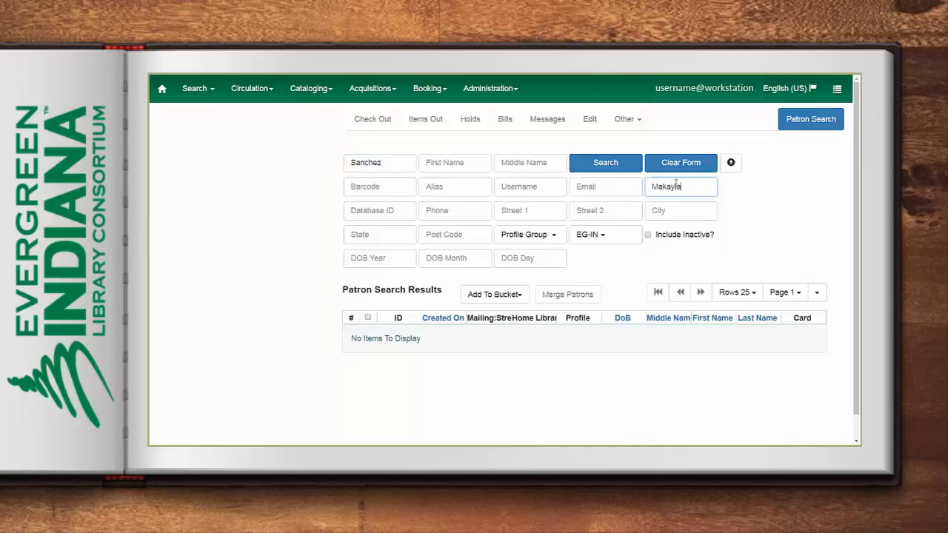
pyautogui.click(621, 162)
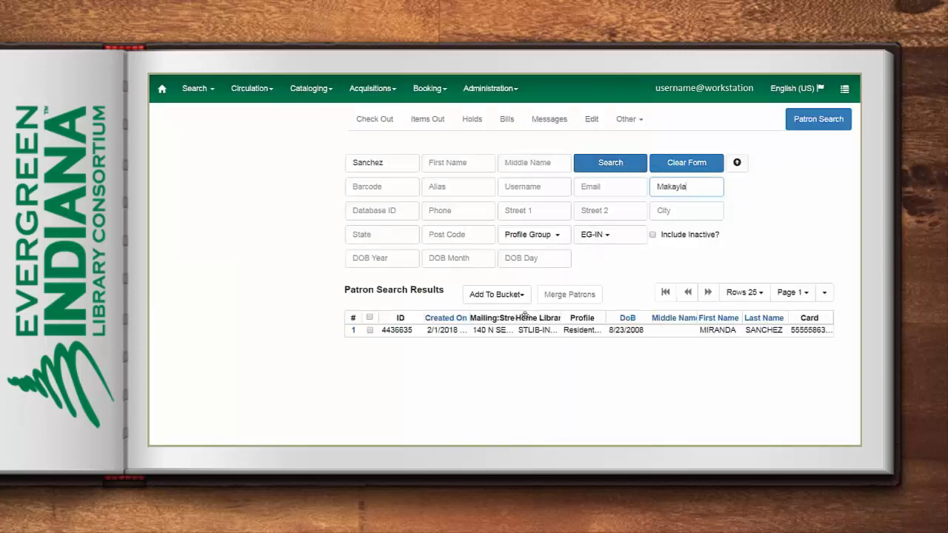
# Add birth date 2008/08/23, clear the Identification field, and rerun the search
pyautogui.click(377, 260)
pyautogui.press('Tab')
pyautogui.press('Tab')
pyautogui.doubleClick(690, 191)
pyautogui.press('BackSpace')
pyautogui.click(610, 161)
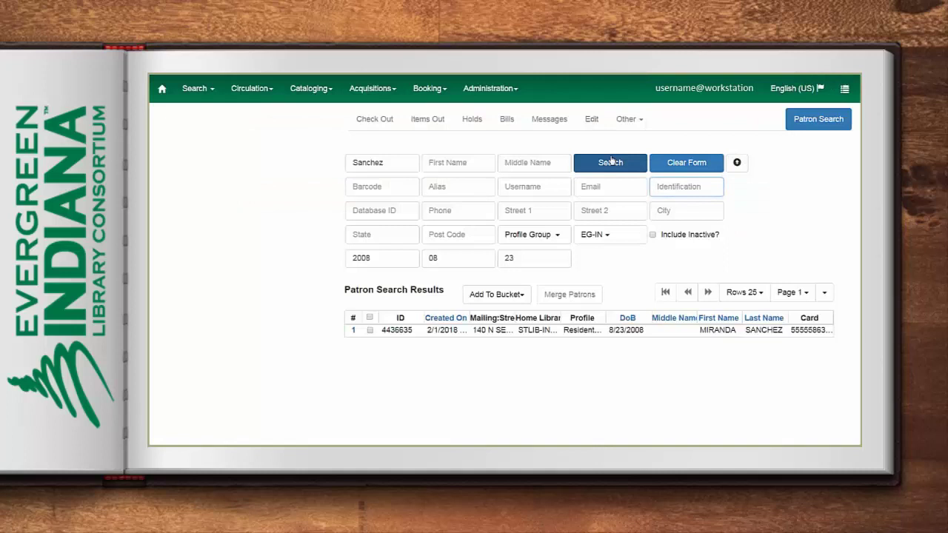
pyautogui.click(737, 162)
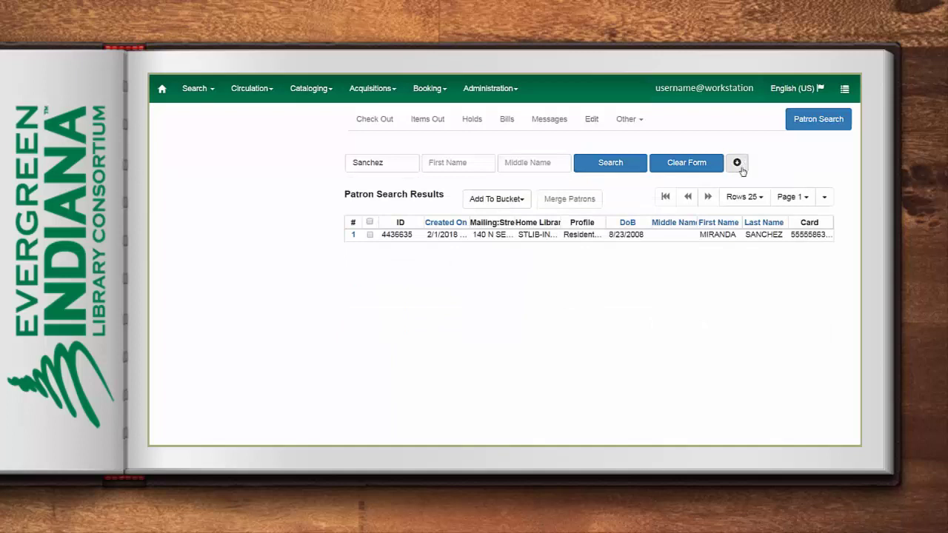
pyautogui.click(740, 168)
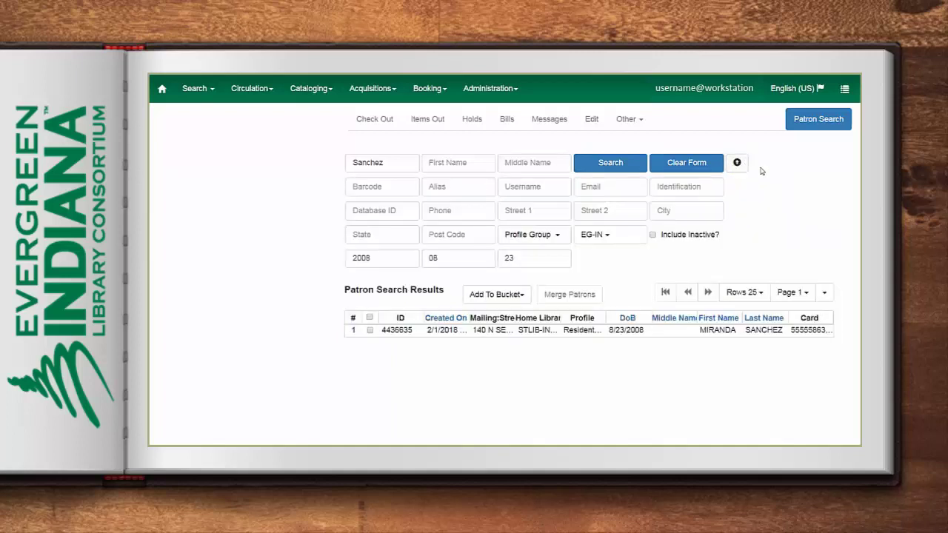
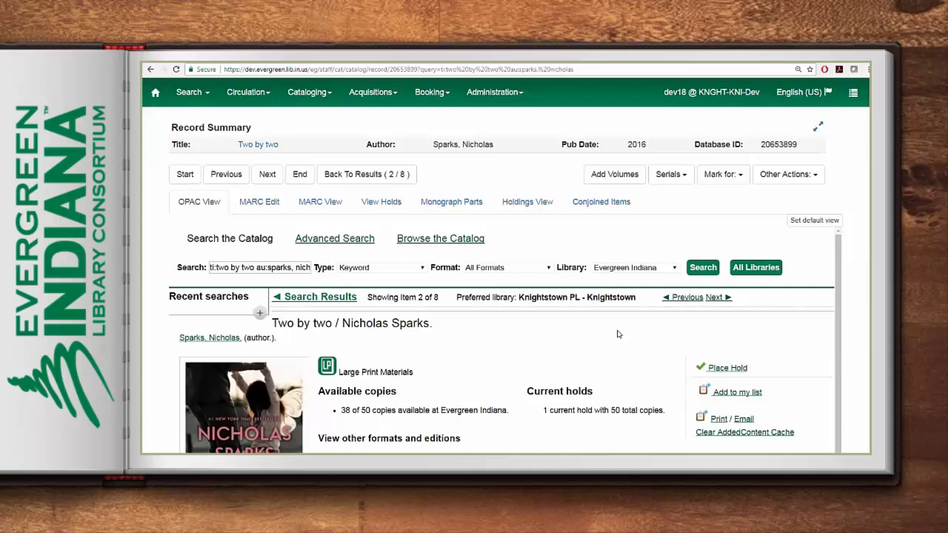
# Review the Two by two record's MARC and holdings, then begin adding a new volume and copy
pyautogui.click(265, 205)
pyautogui.click(313, 206)
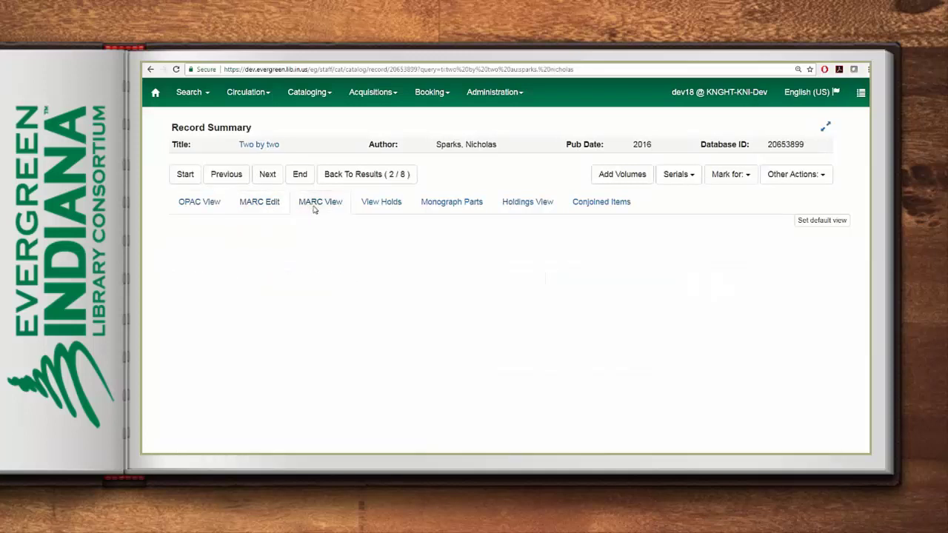
pyautogui.click(527, 202)
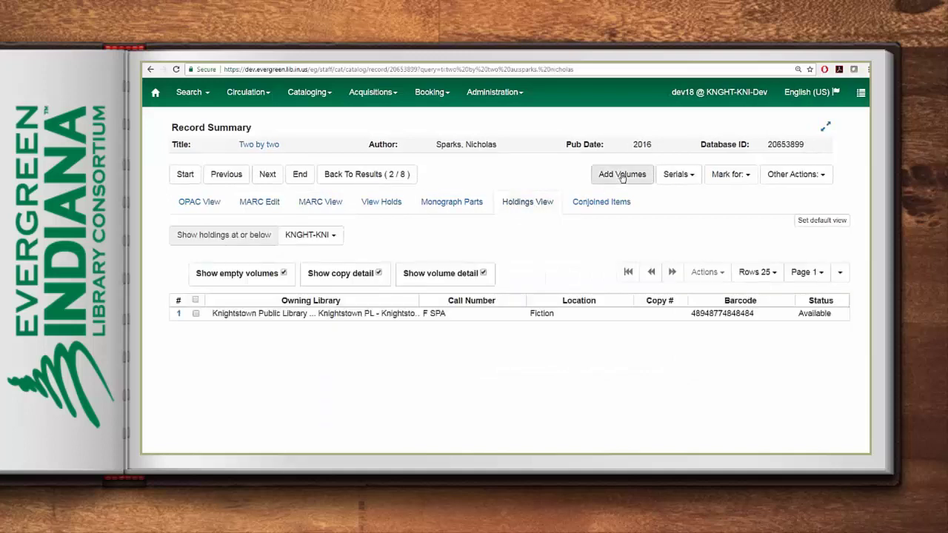
pyautogui.click(622, 176)
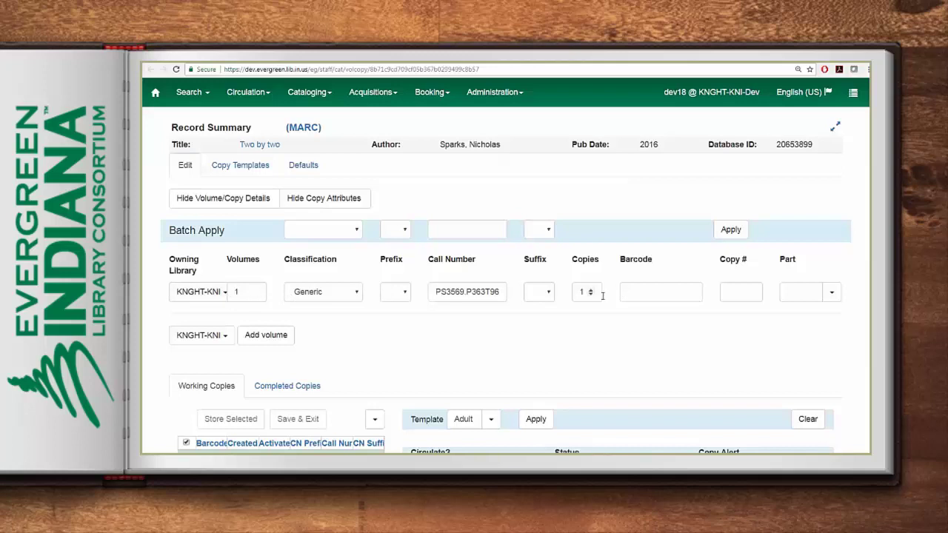
# Replace the call number with LP Spa and enter the new copy's barcode
pyautogui.moveTo(435, 291); pyautogui.dragTo(505, 291)
pyautogui.write('LP')
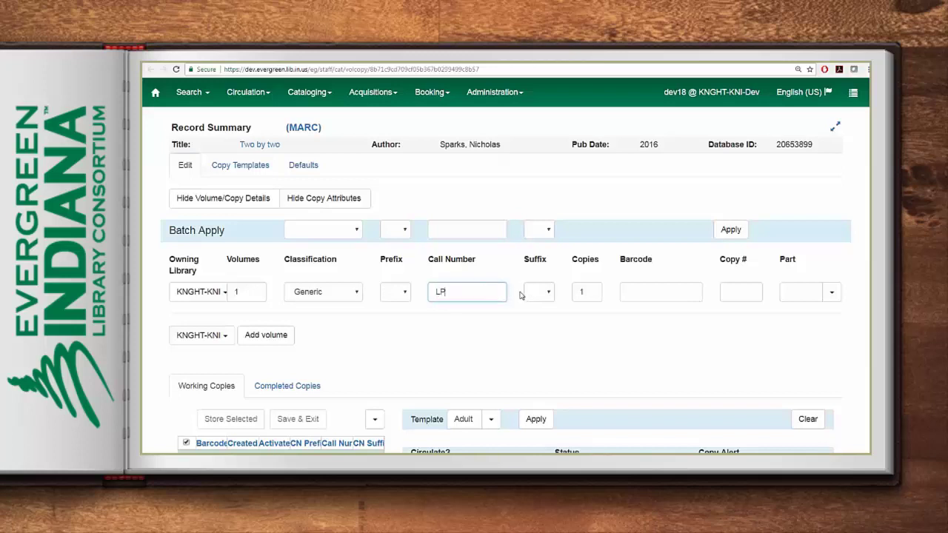
pyautogui.write(' Spa')
pyautogui.click(642, 293)
pyautogui.write('859881984891984')
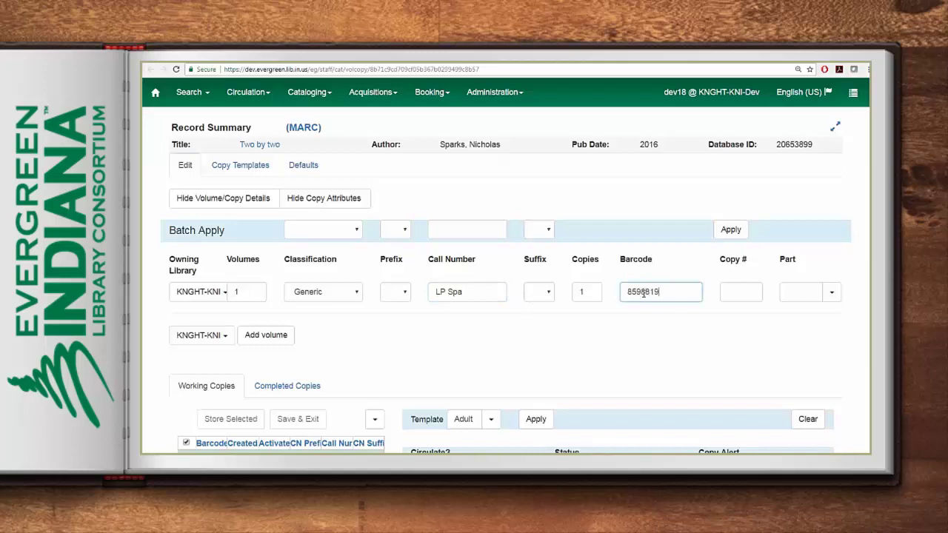
pyautogui.press('BackSpace')
pyautogui.press('BackSpace')
# Apply the Adult copy template and change the copy's price to 22.99
pyautogui.scroll(-3, 644, 332)
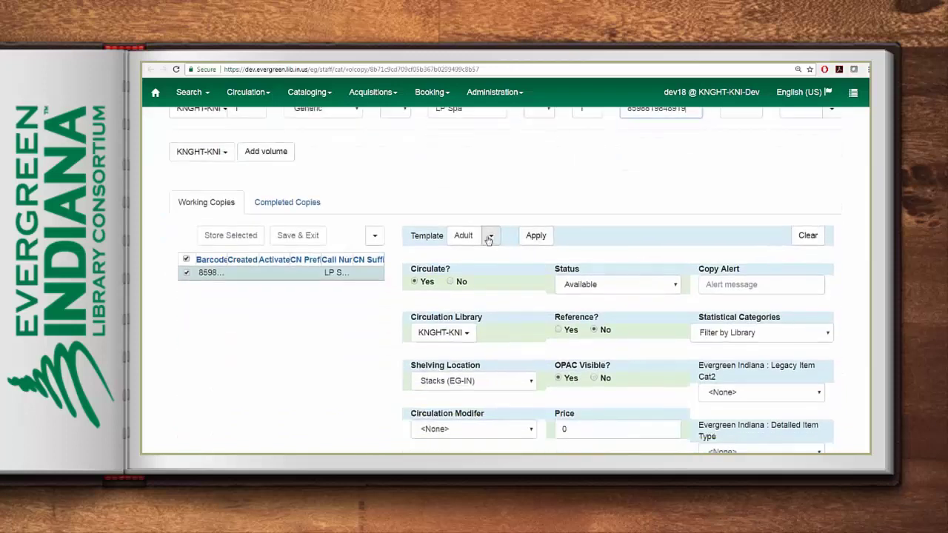
pyautogui.click(490, 236)
pyautogui.click(467, 270)
pyautogui.click(535, 236)
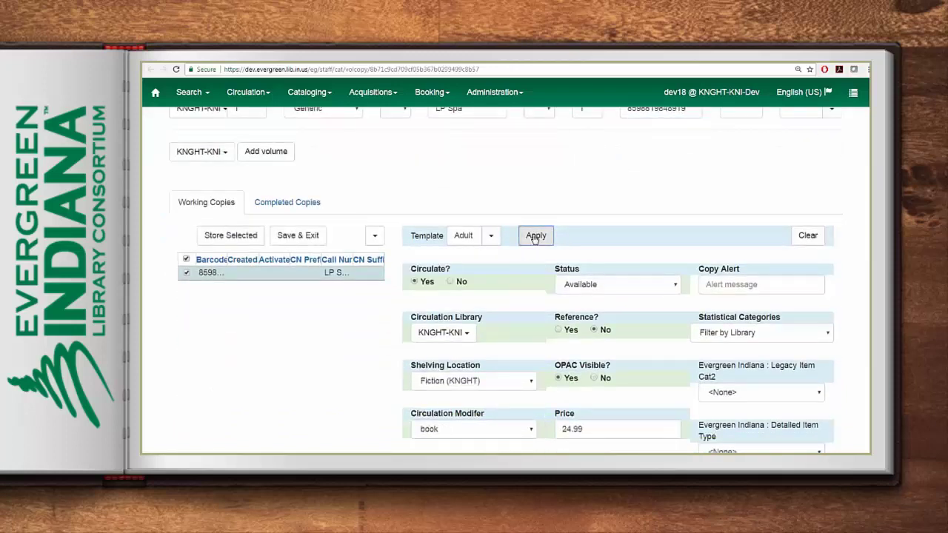
pyautogui.click(565, 428)
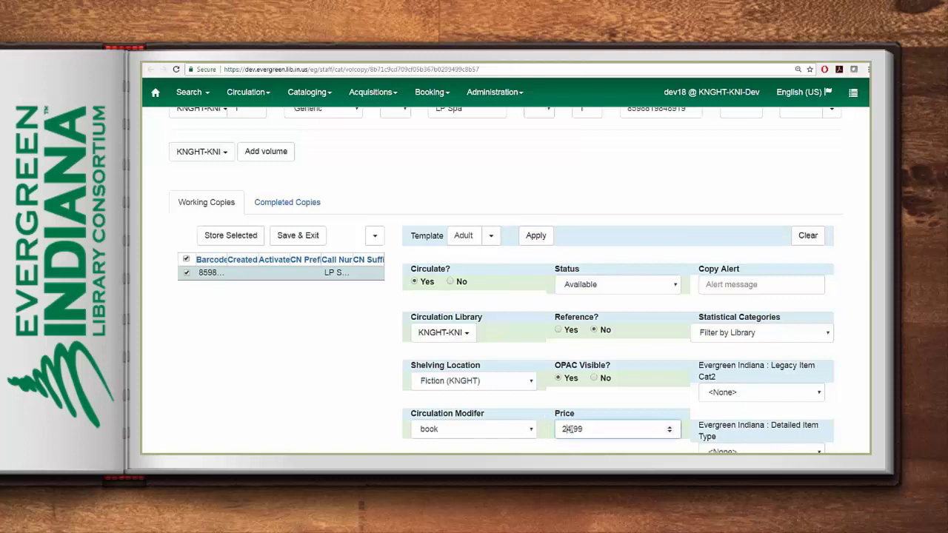
pyautogui.write('2')
pyautogui.press('Tab')
pyautogui.scroll(-4, 614, 418)
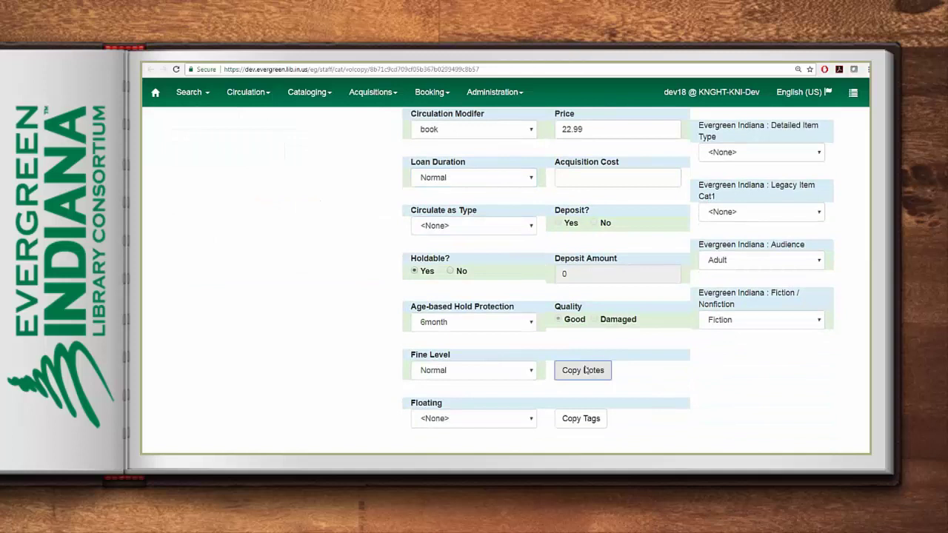
pyautogui.click(585, 371)
# Add a public copy note titled Gift with the pasted anniversary text and the staff initials
pyautogui.click(375, 146)
pyautogui.write('Gift')
pyautogui.click(372, 177)
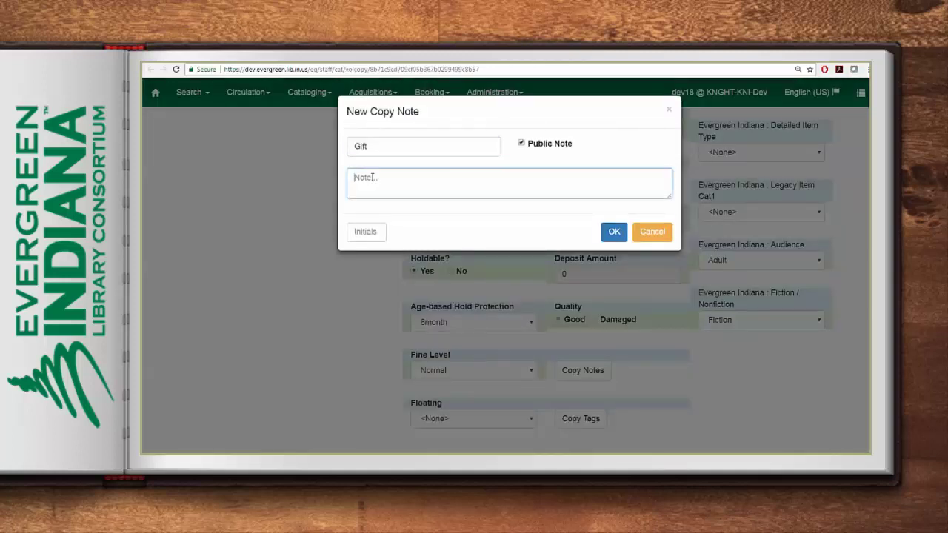
pyautogui.write('Gift to the Knightstown Library from the Knightstown Social Club in celebration of their 50th anniversary.')
pyautogui.click(366, 233)
pyautogui.write('AG')
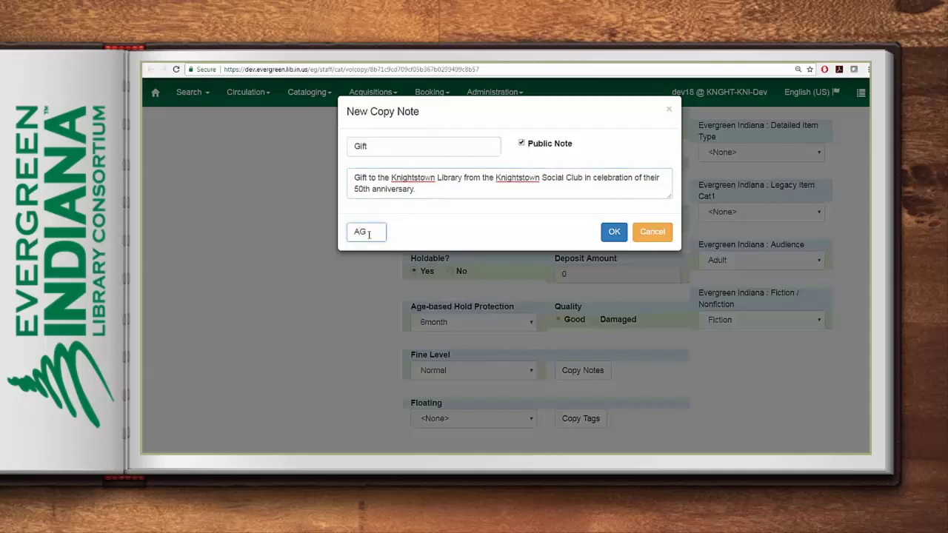
pyautogui.click(613, 233)
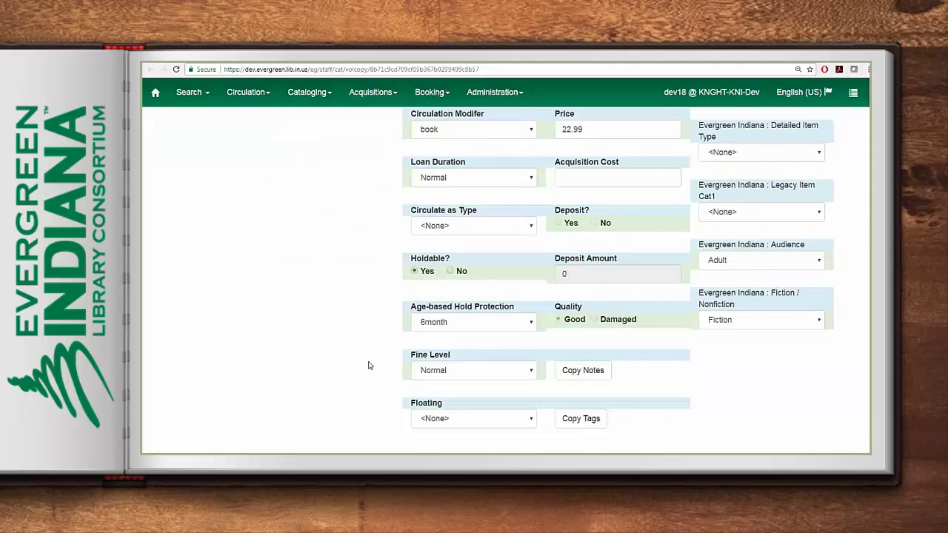
# Save the new copy, exit the editor and reload the record page
pyautogui.scroll(5, 370, 366)
pyautogui.click(298, 211)
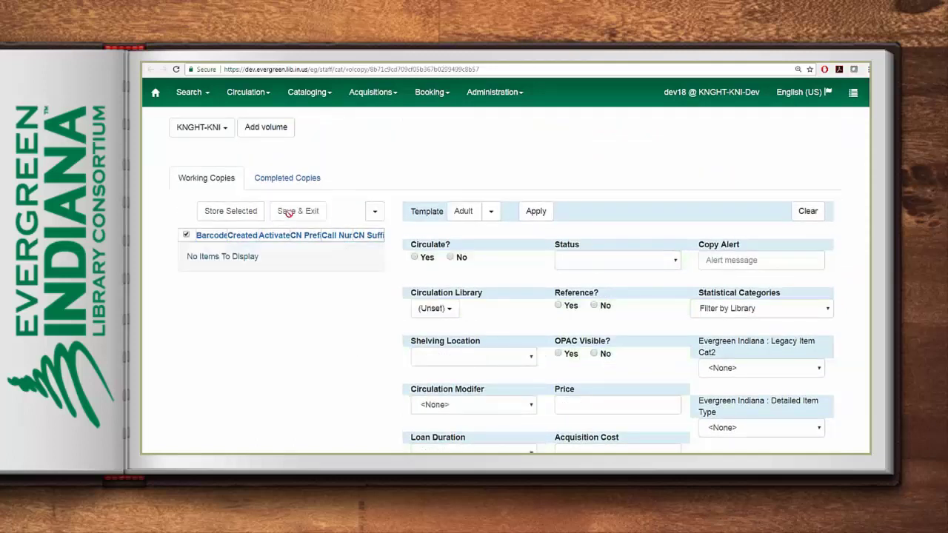
pyautogui.click(175, 69)
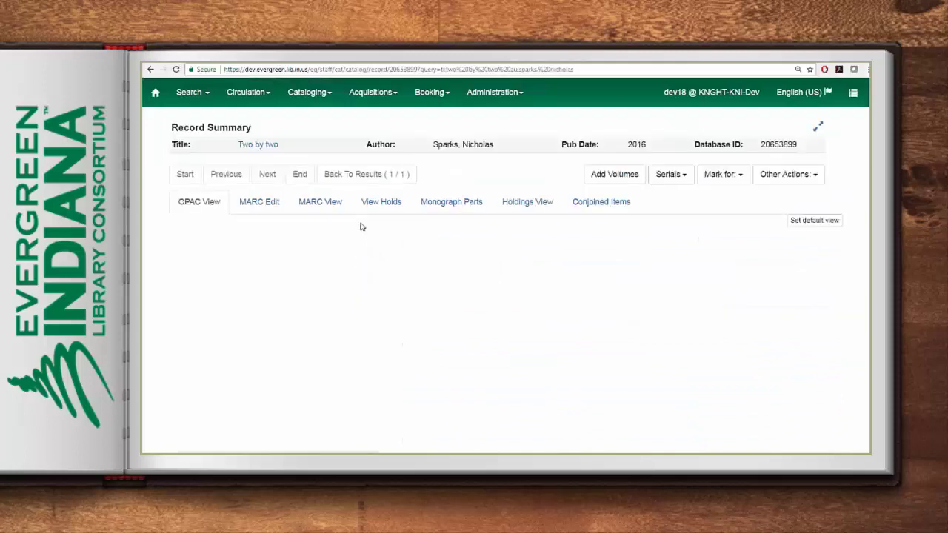
# Change the shelving location of both the LP Spa and F SPA copies to Large Print (KNGHT) and save
pyautogui.click(515, 203)
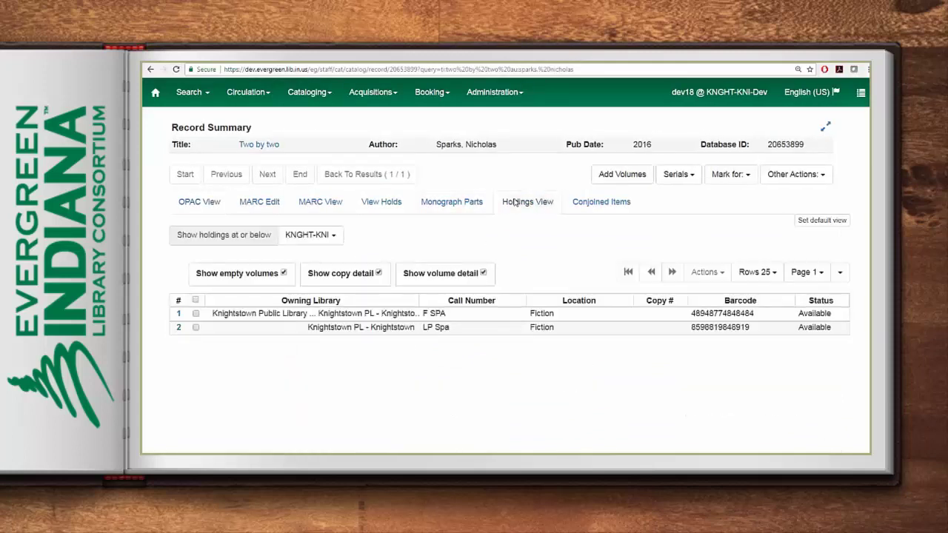
pyautogui.click(478, 327)
pyautogui.keyDown('ctrl'); pyautogui.click(478, 318); pyautogui.keyUp('ctrl')
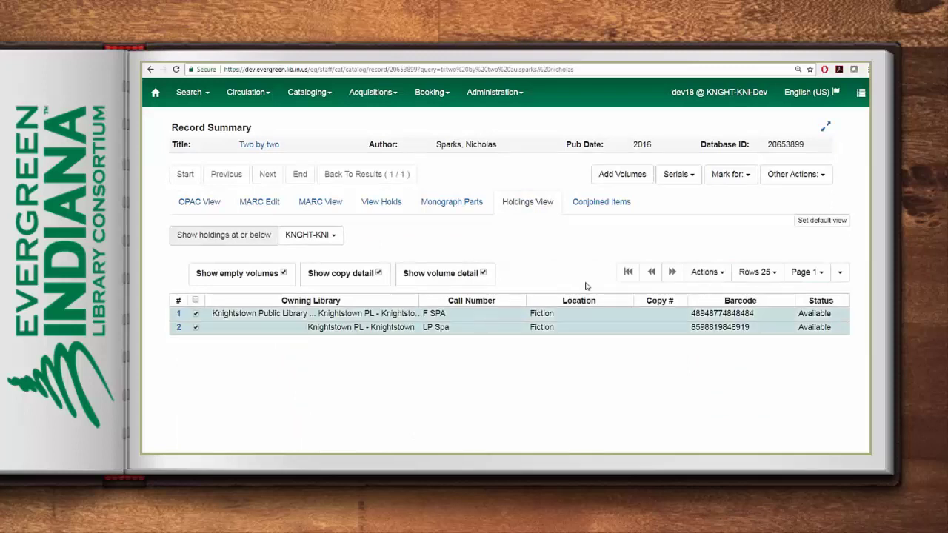
pyautogui.click(719, 274)
pyautogui.scroll(-5, 643, 329)
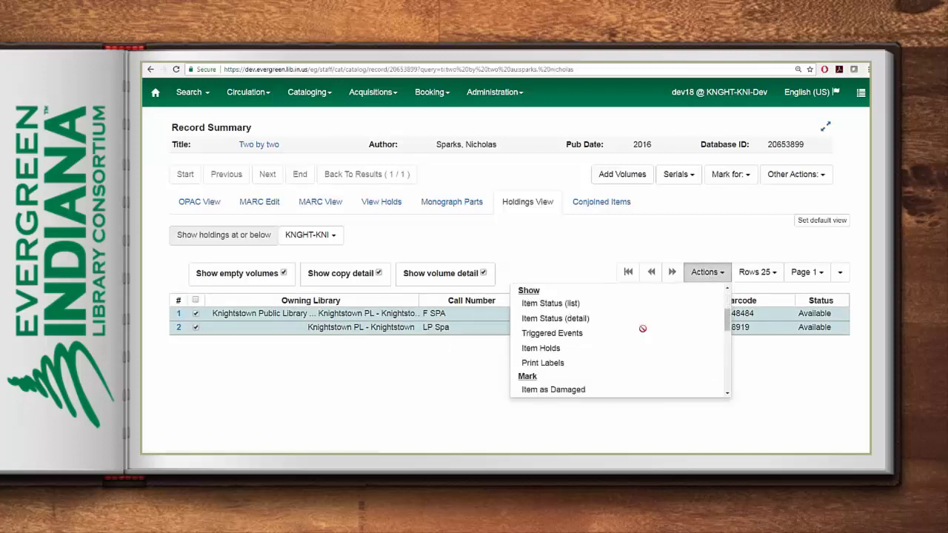
pyautogui.scroll(-3, 641, 334)
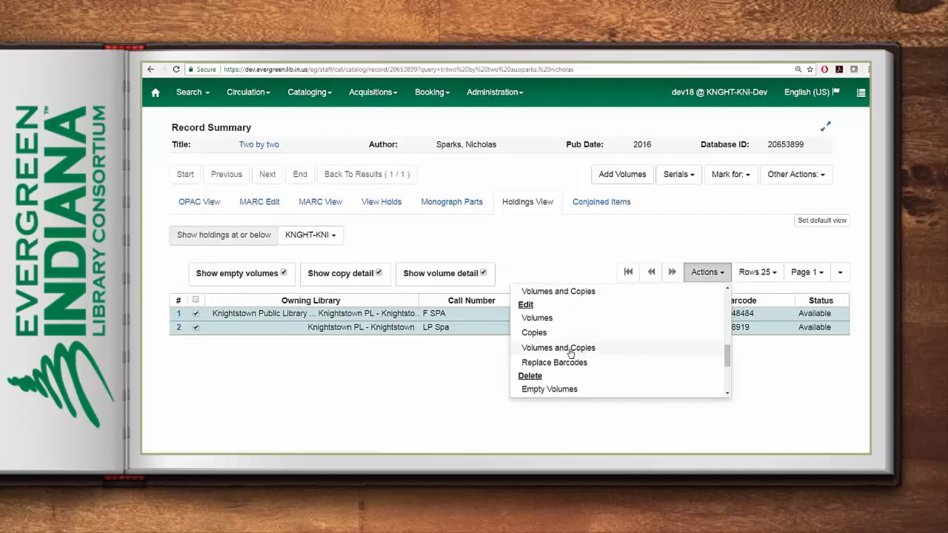
pyautogui.click(572, 351)
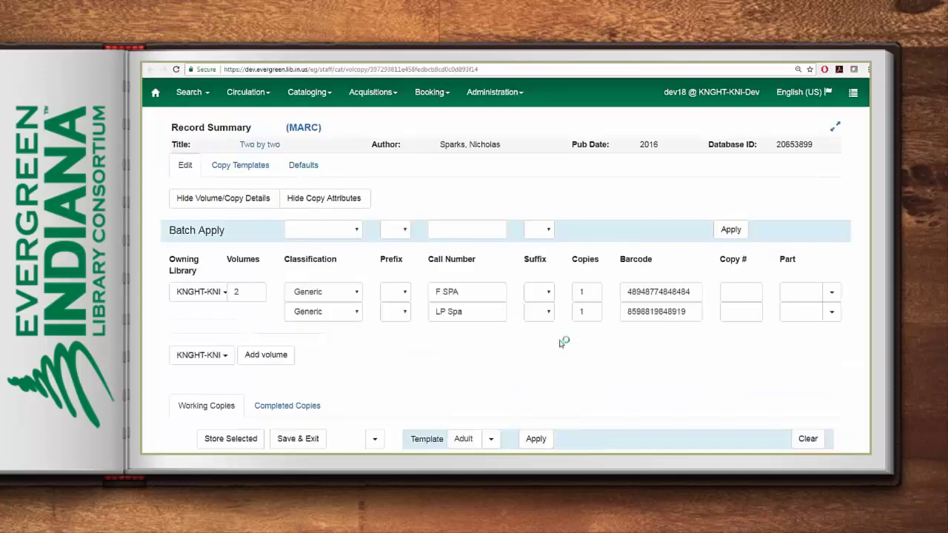
pyautogui.scroll(-5, 560, 344)
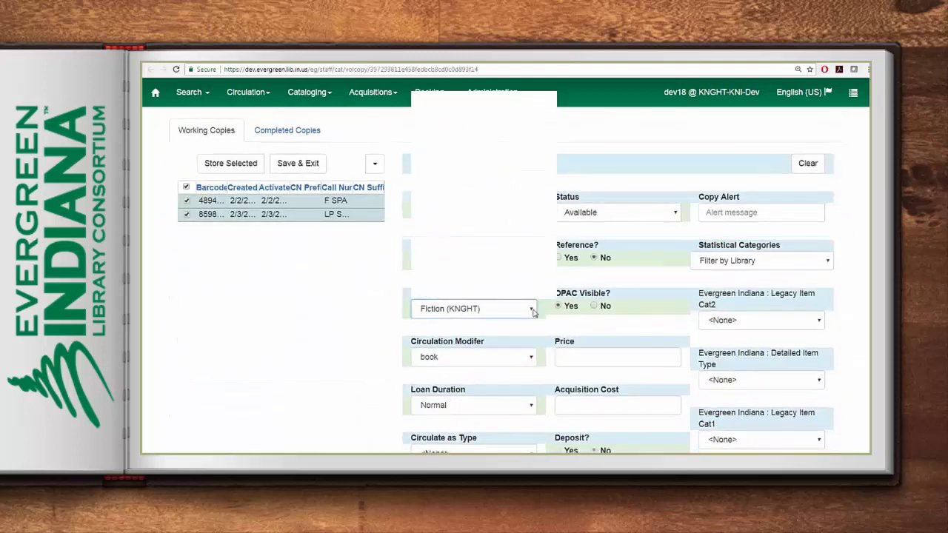
pyautogui.click(532, 310)
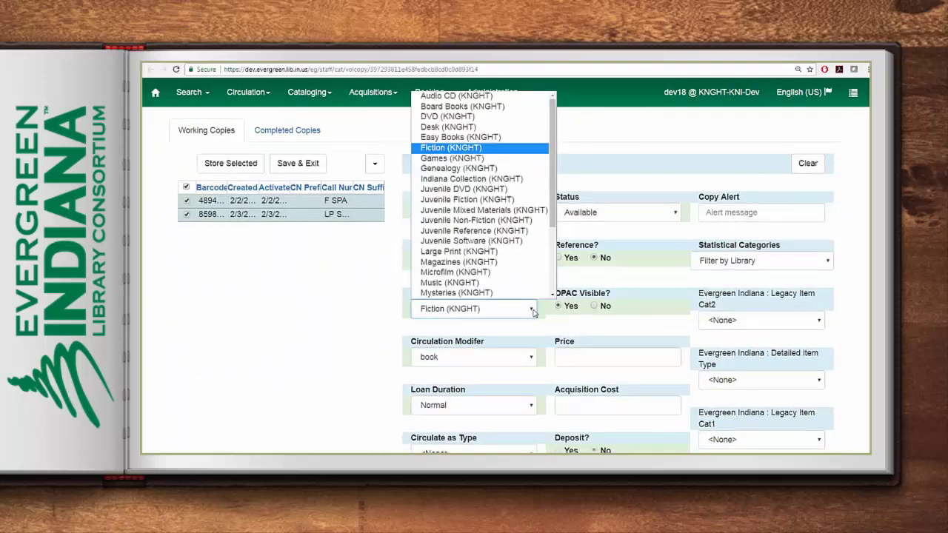
pyautogui.click(459, 251)
pyautogui.click(288, 162)
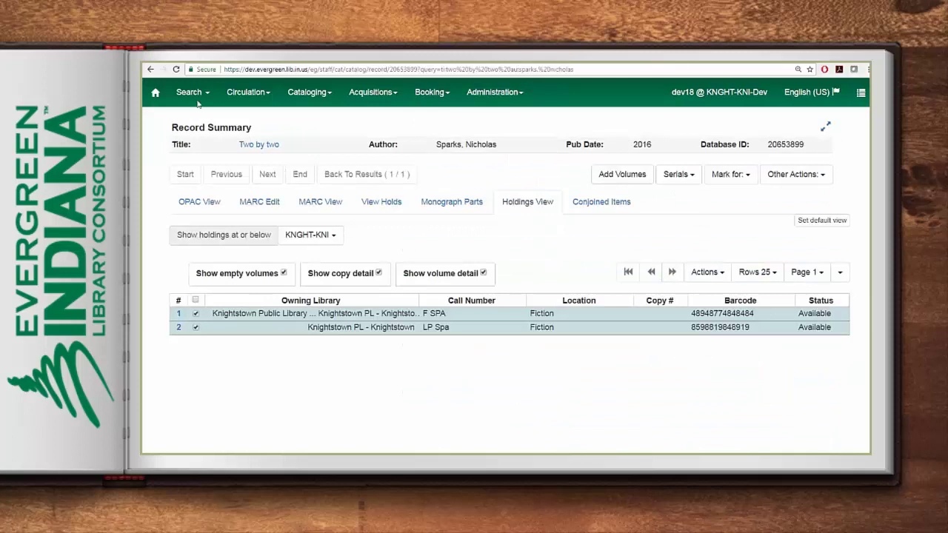
pyautogui.click(177, 70)
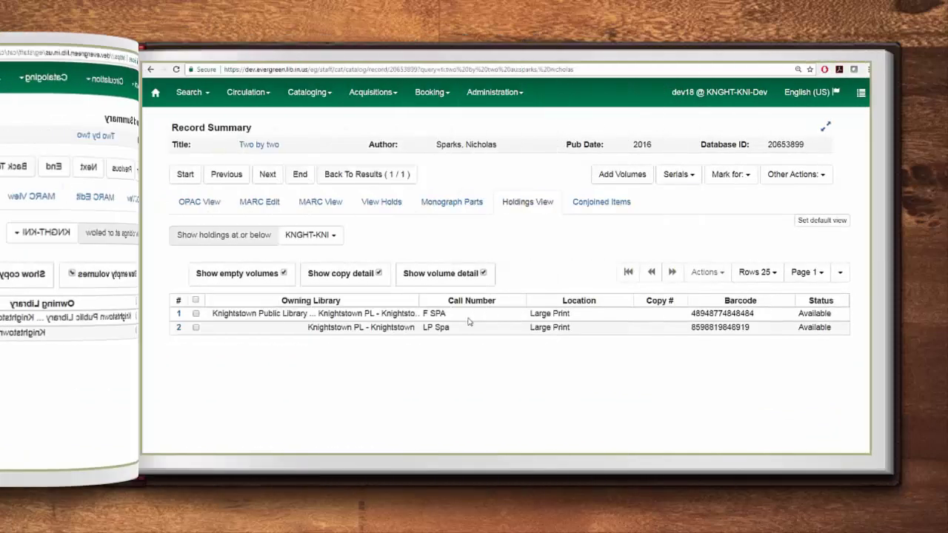
# Open the F SPA copy for editing, apply the Adult Fiction template and view the editor defaults
pyautogui.rightClick(470, 315)
pyautogui.scroll(-5, 526, 368)
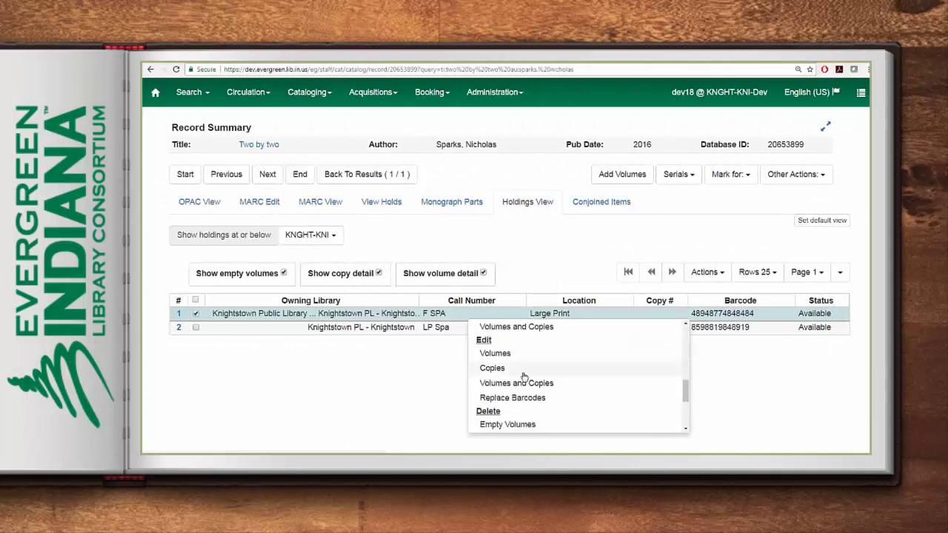
pyautogui.click(527, 385)
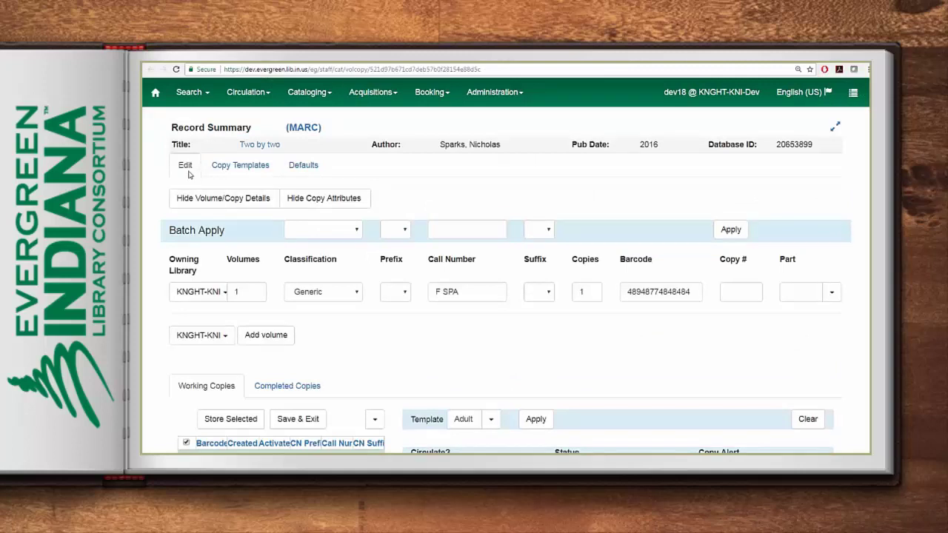
pyautogui.click(260, 166)
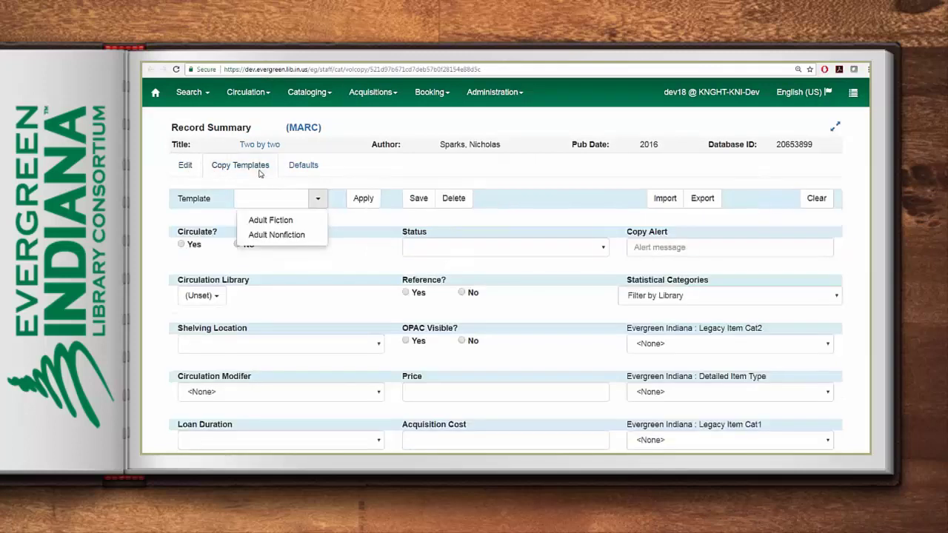
pyautogui.click(272, 220)
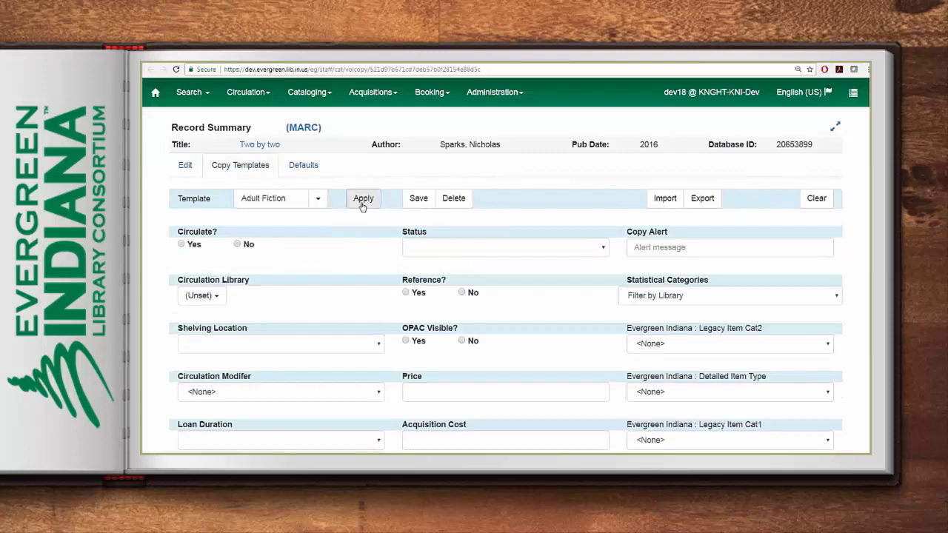
pyautogui.click(362, 201)
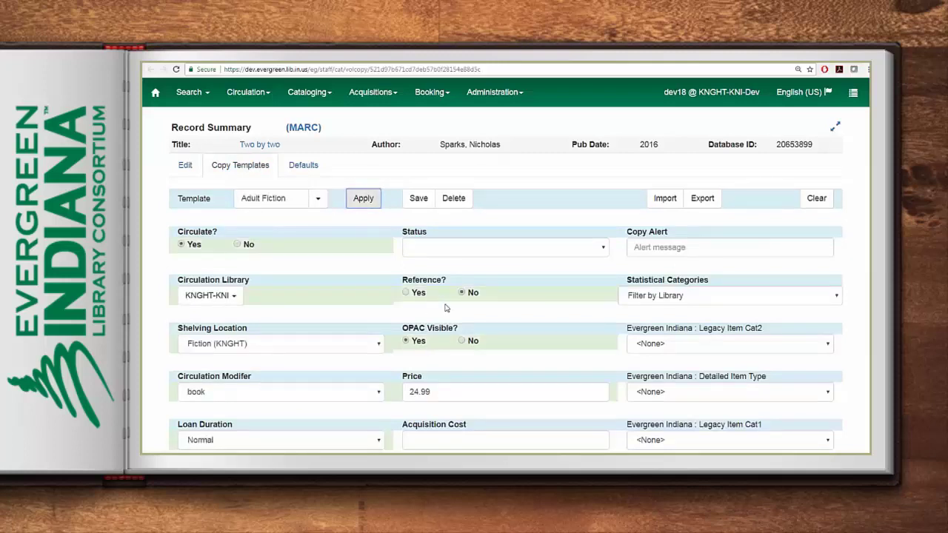
pyautogui.click(304, 168)
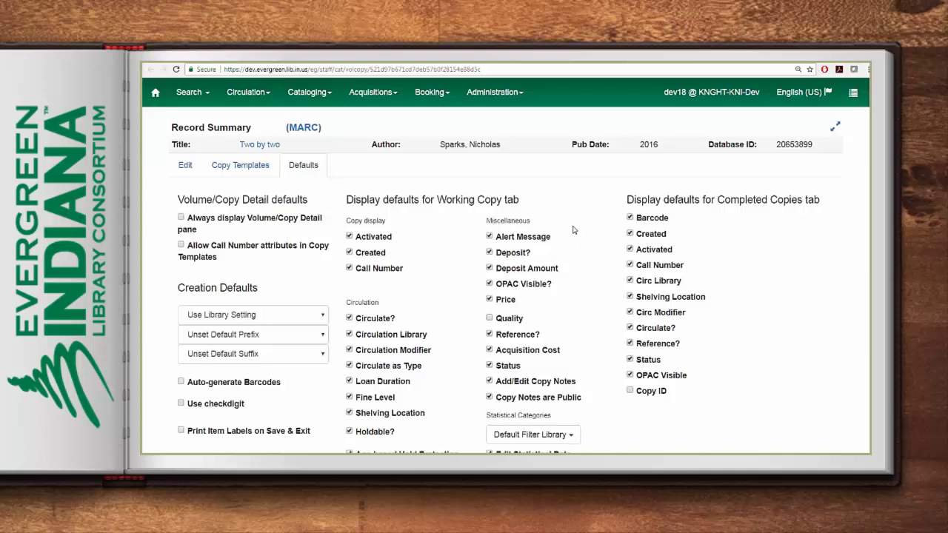
# Hide the Deposit? field in the working copy display defaults
pyautogui.scroll(-2, 572, 230)
pyautogui.moveTo(575, 380); pyautogui.dragTo(499, 383)
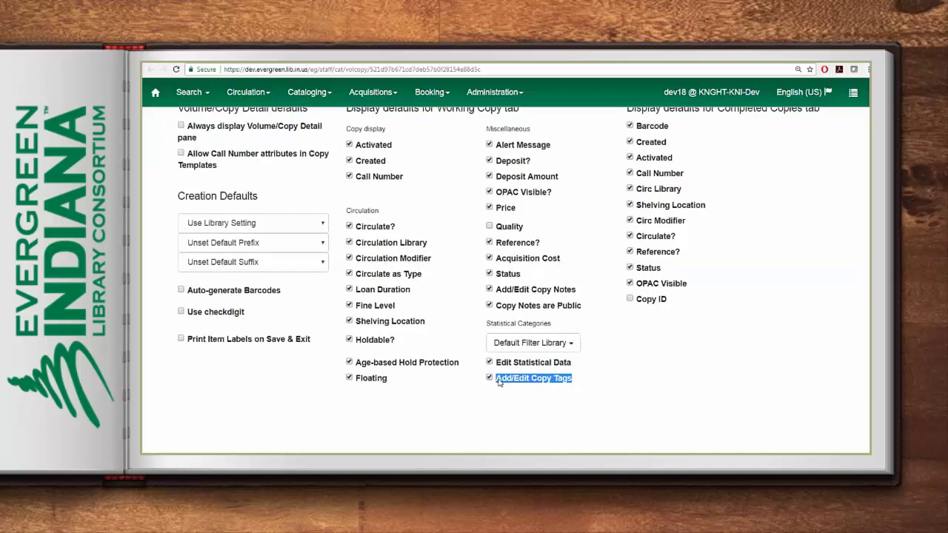
pyautogui.scroll(1, 499, 381)
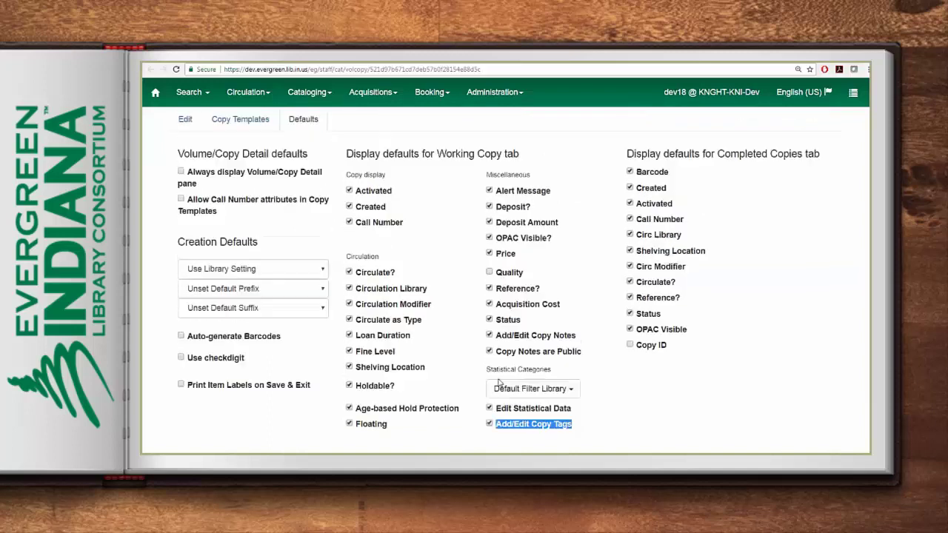
pyautogui.click(489, 207)
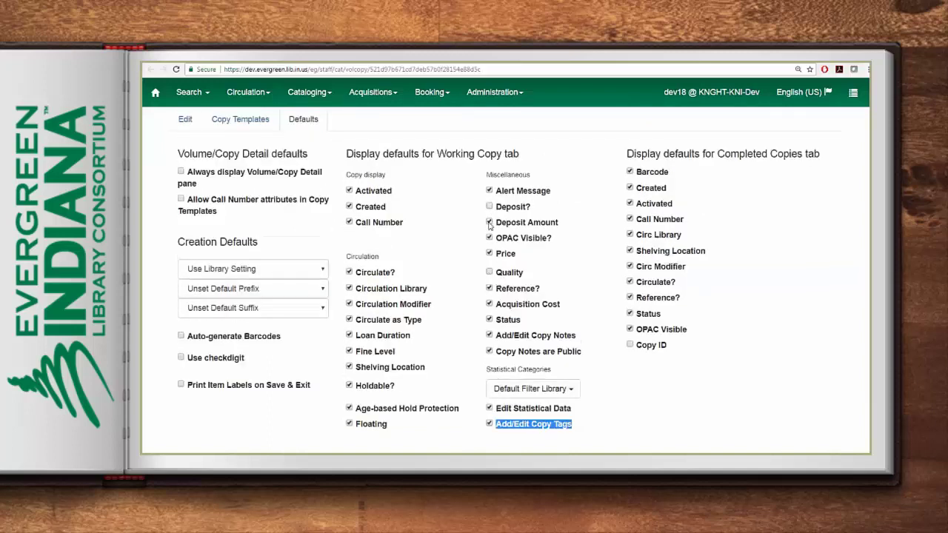
pyautogui.click(185, 120)
# Confirm Add/Edit Copy Tags stays enabled in the defaults and return to the copy's fields
pyautogui.scroll(-5, 615, 311)
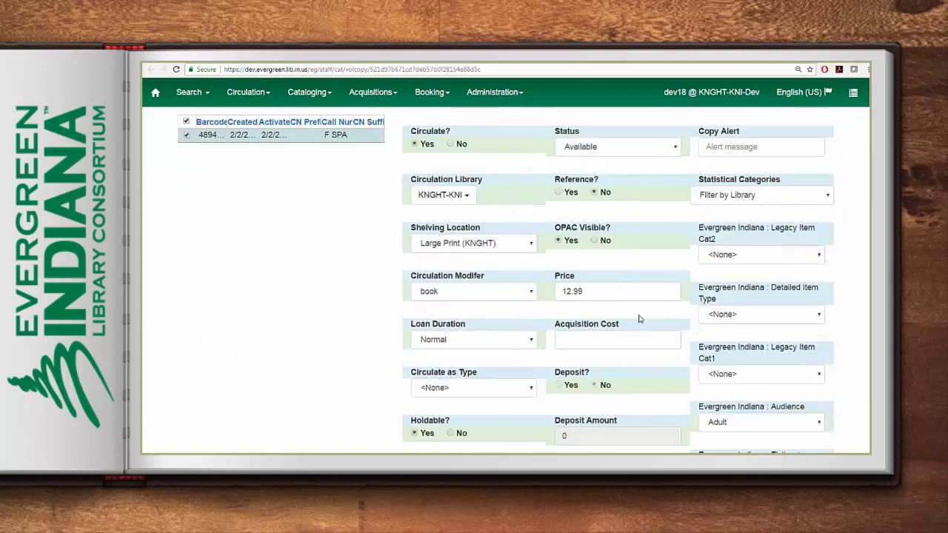
pyautogui.scroll(-3, 620, 386)
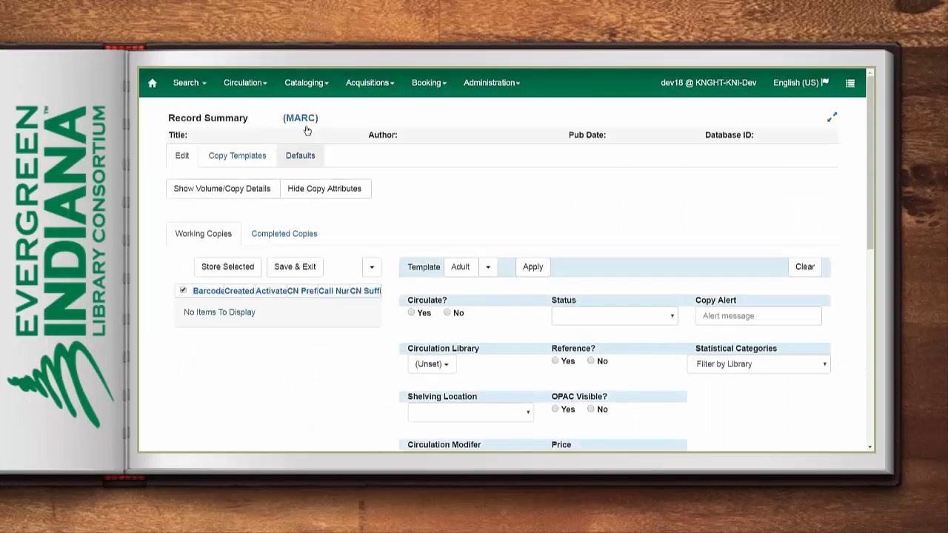
pyautogui.click(289, 161)
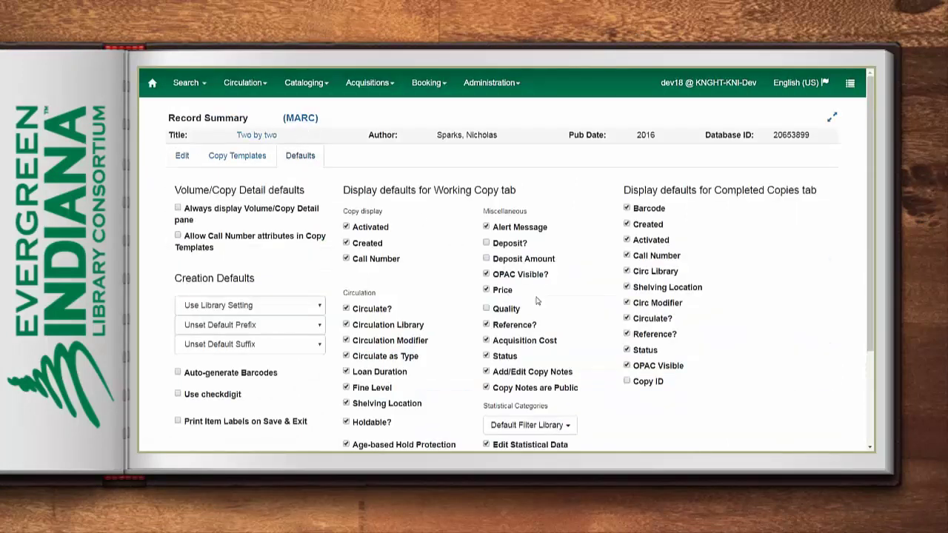
pyautogui.scroll(-3, 552, 303)
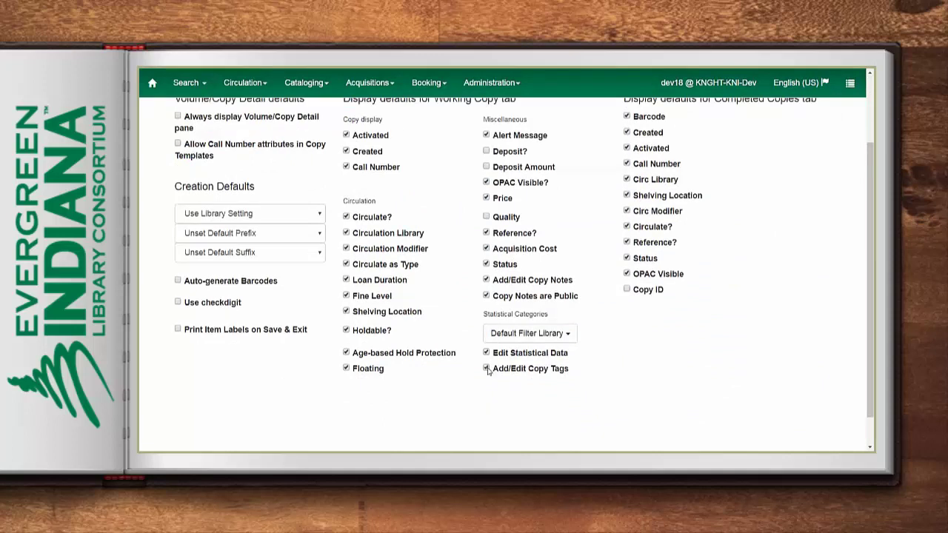
pyautogui.scroll(3, 453, 361)
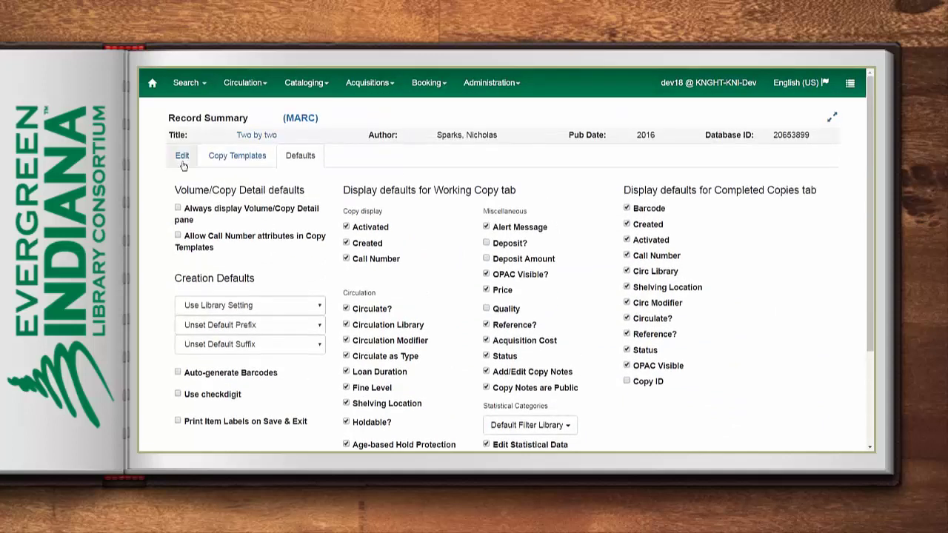
pyautogui.click(182, 158)
pyautogui.scroll(-10, 370, 349)
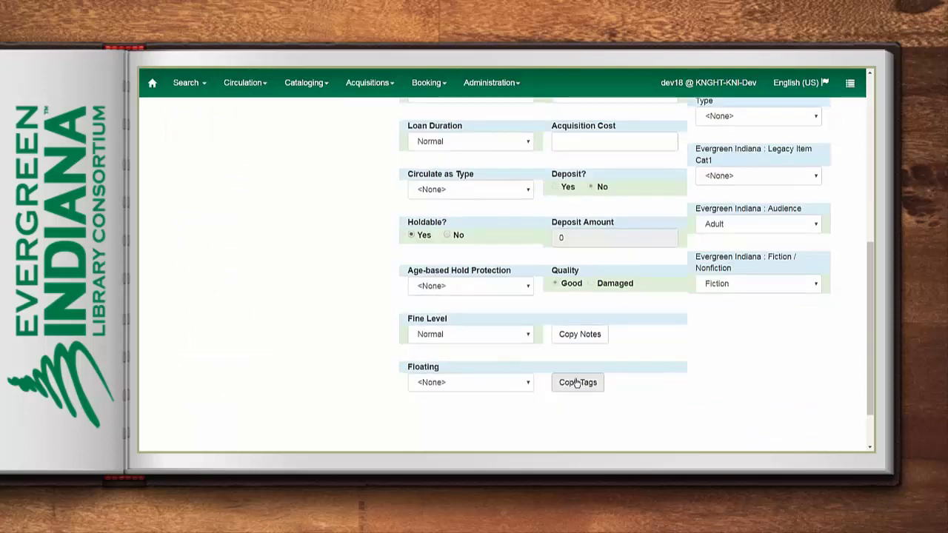
# Add an 'In Memory of' tag with the memorial name to the F SPA copy
pyautogui.click(573, 381)
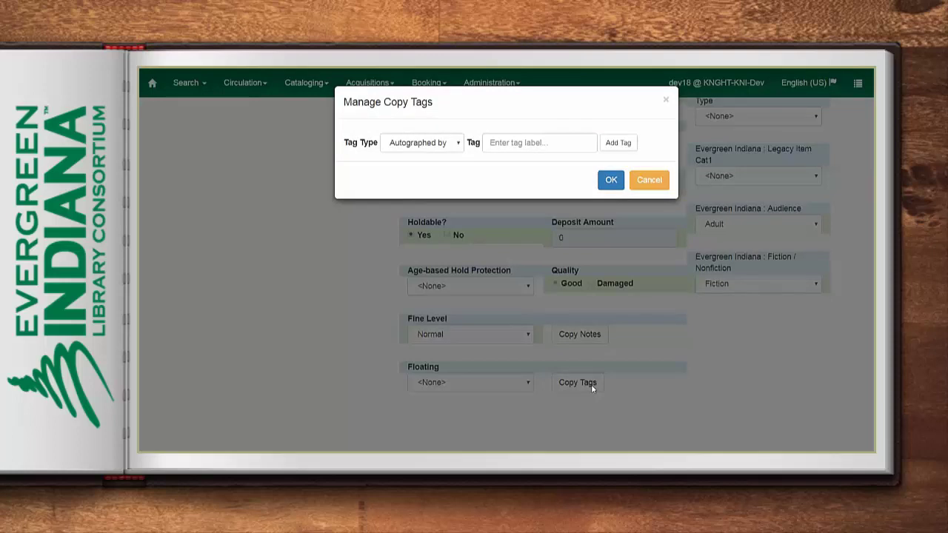
pyautogui.click(459, 144)
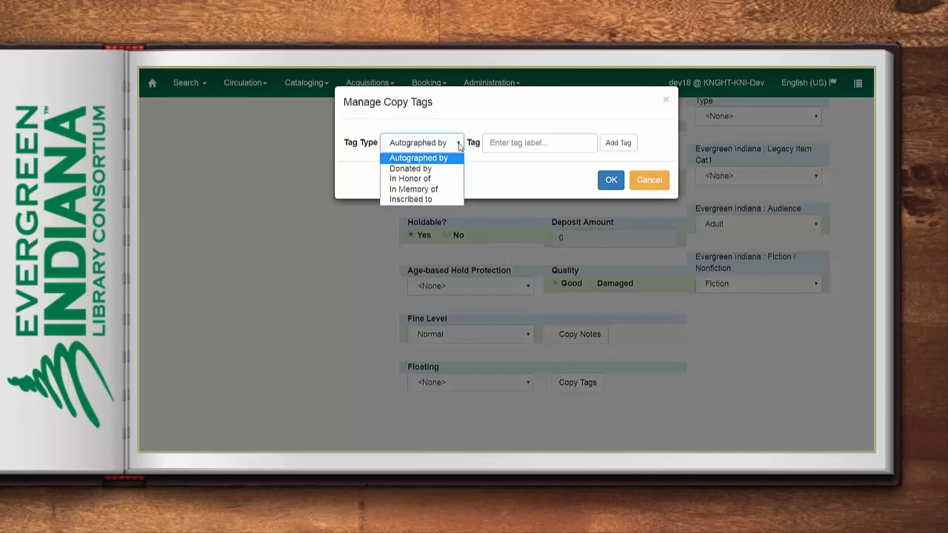
pyautogui.click(457, 191)
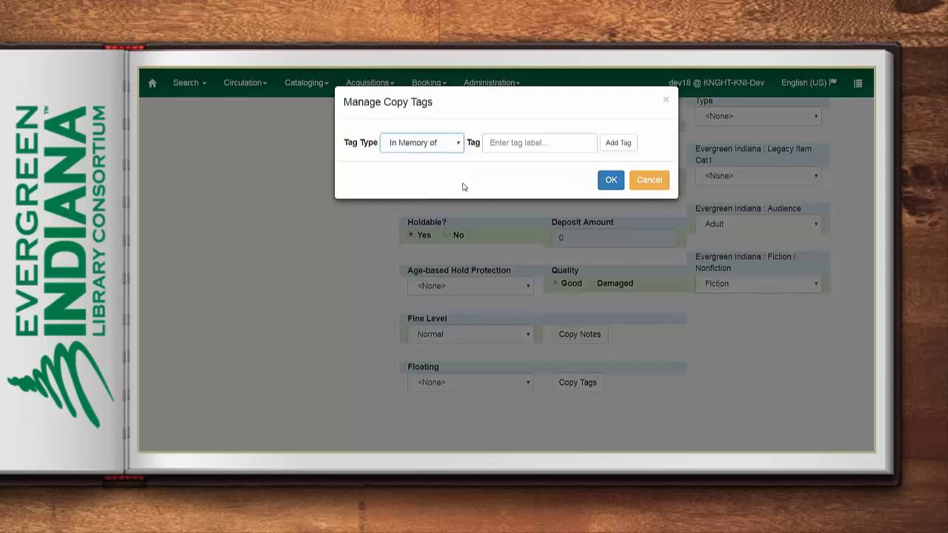
pyautogui.click(530, 142)
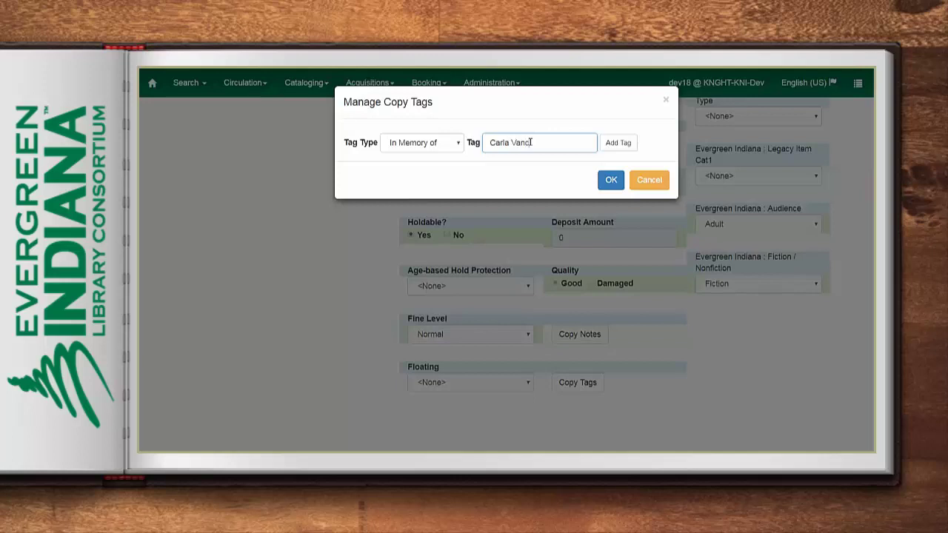
pyautogui.click(626, 143)
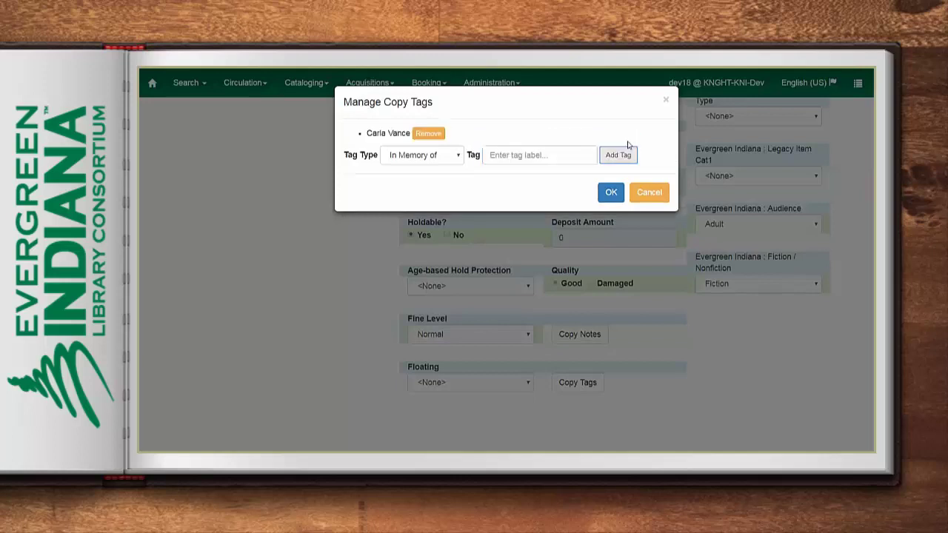
# Add a 'Donated by' tag with the donor's name and confirm the copy's tags
pyautogui.click(459, 157)
pyautogui.click(413, 183)
pyautogui.click(500, 154)
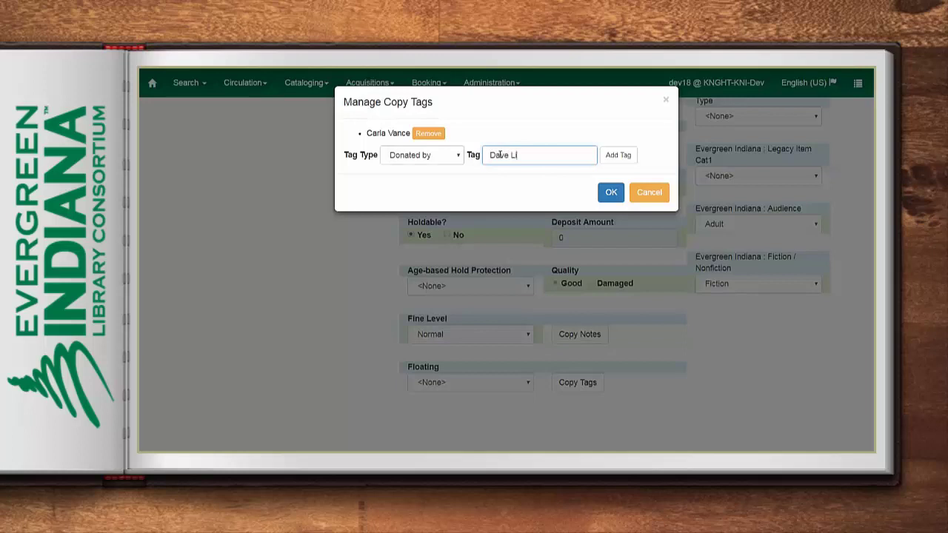
pyautogui.click(616, 157)
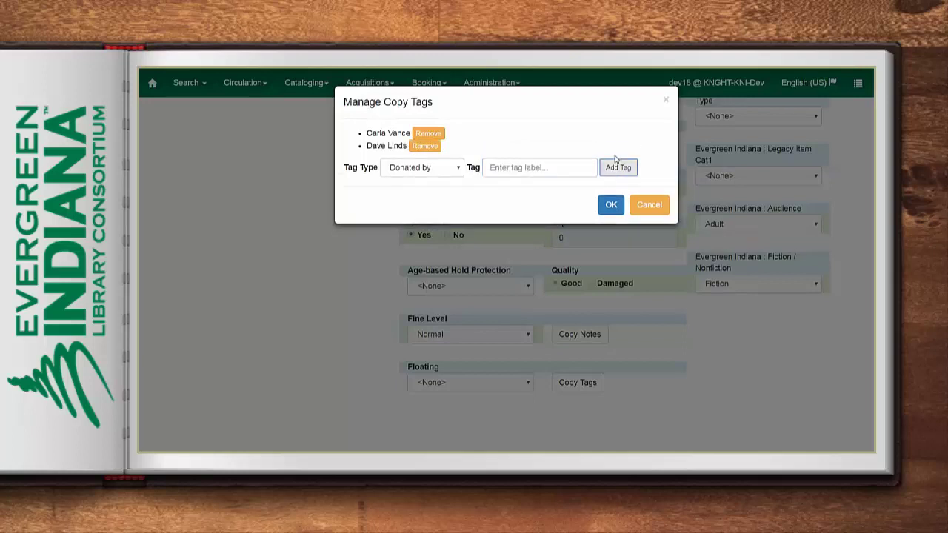
pyautogui.click(611, 207)
pyautogui.scroll(1, 344, 244)
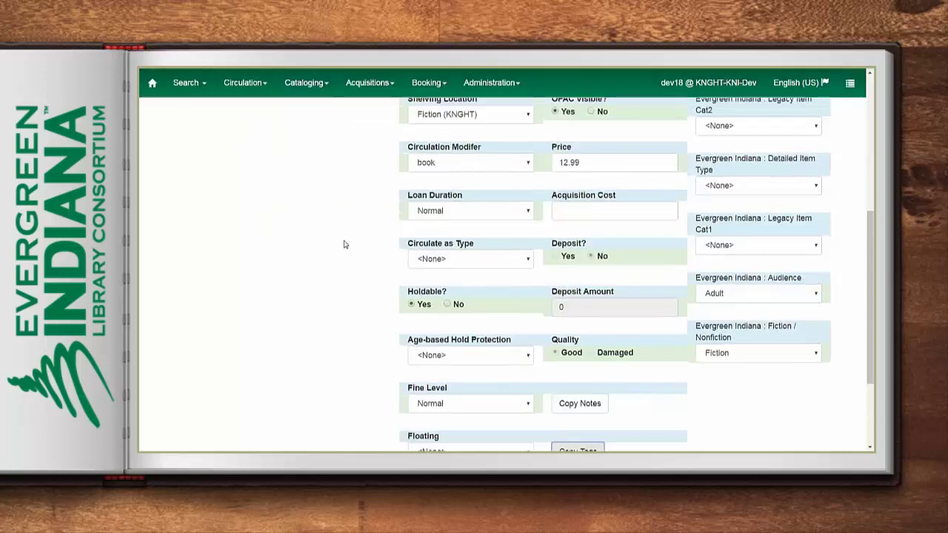
pyautogui.scroll(3, 343, 244)
# Save the Two by two copy and exit the editor
pyautogui.click(297, 176)
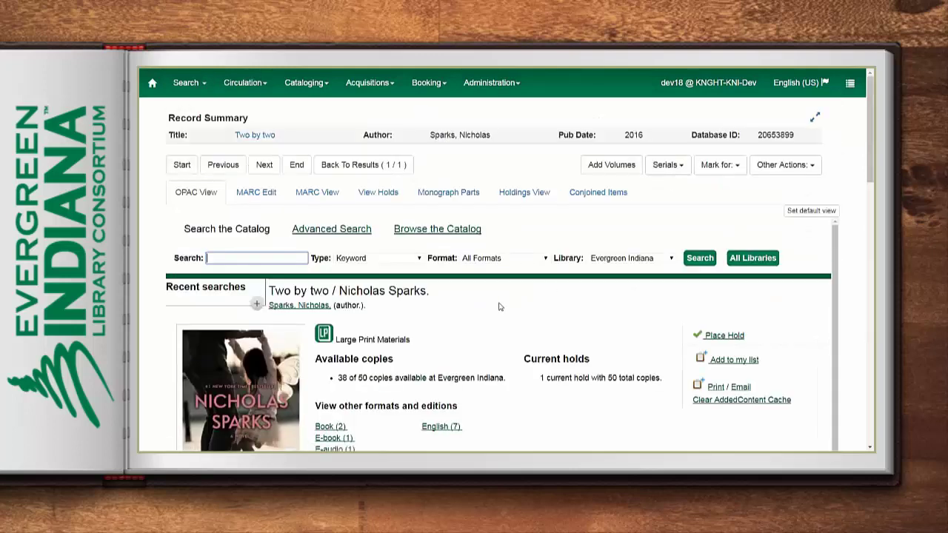
pyautogui.scroll(-2, 499, 306)
pyautogui.scroll(-1, 499, 306)
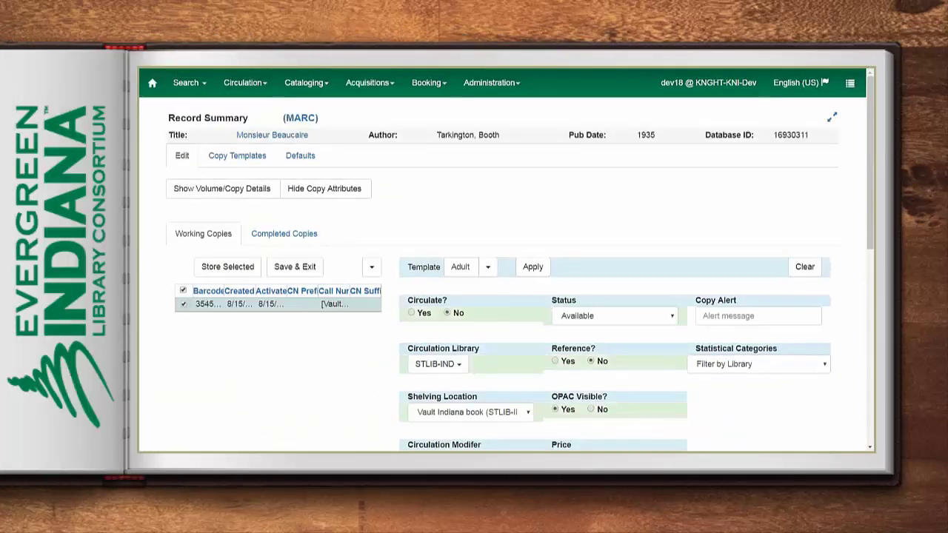
pyautogui.scroll(-6, 402, 234)
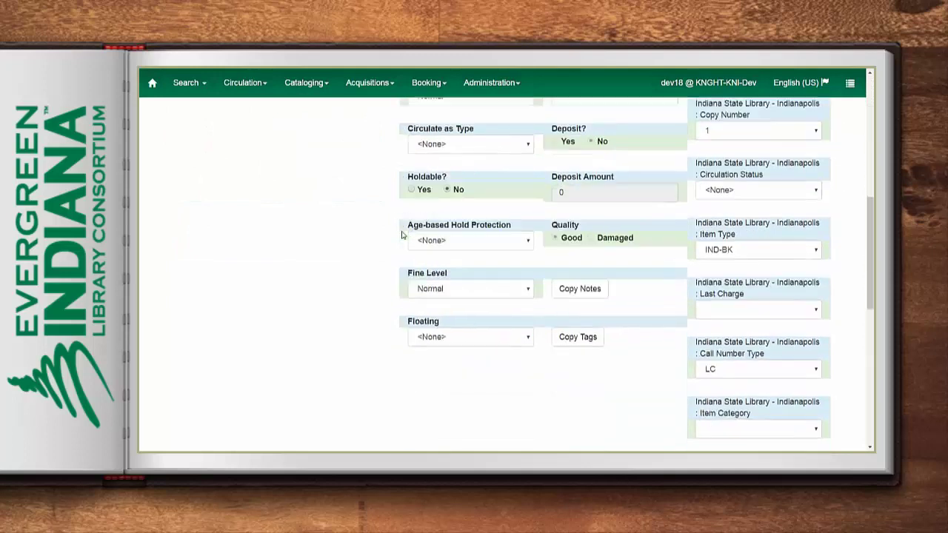
pyautogui.scroll(-1, 402, 234)
# Replace Monsieur Beaucaire's second autograph tag with an 'Inscribed to' tag for the same name and save
pyautogui.click(578, 291)
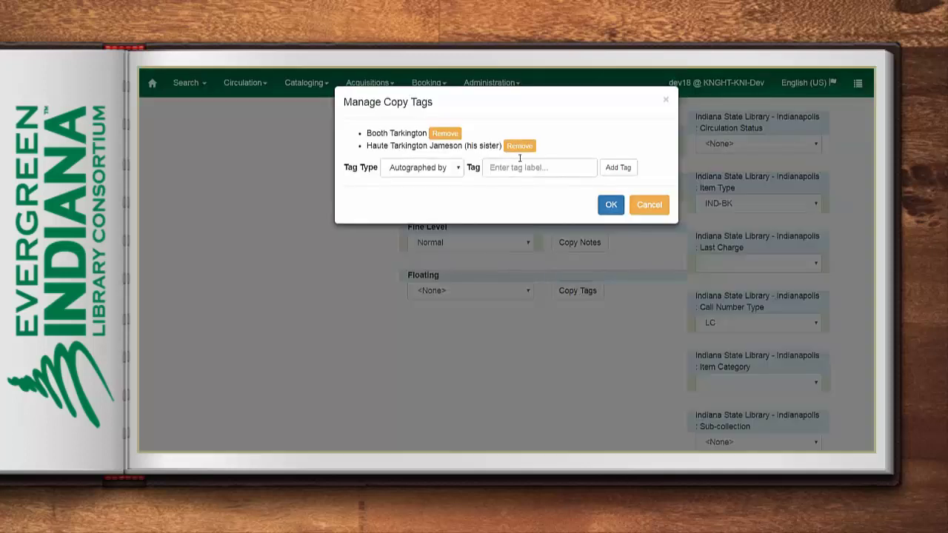
pyautogui.moveTo(463, 146); pyautogui.dragTo(388, 146)
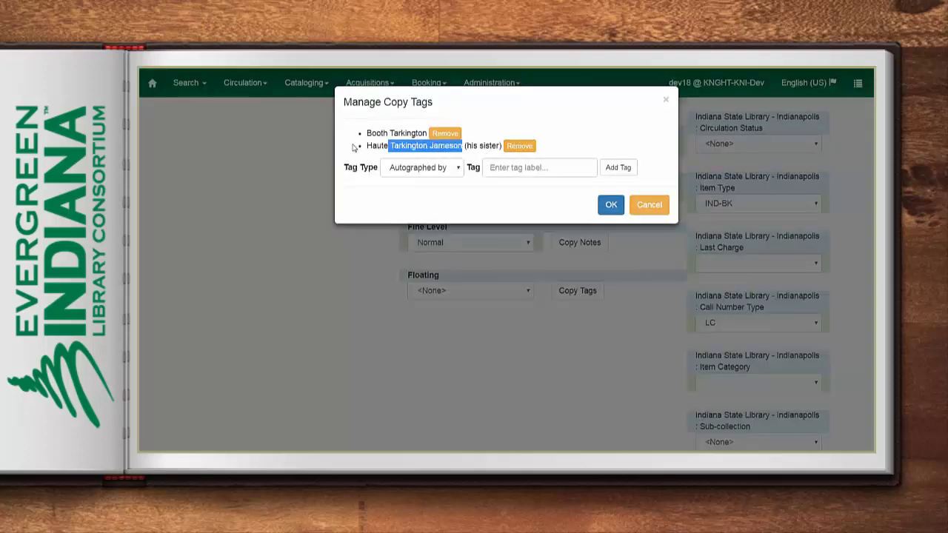
pyautogui.click(519, 146)
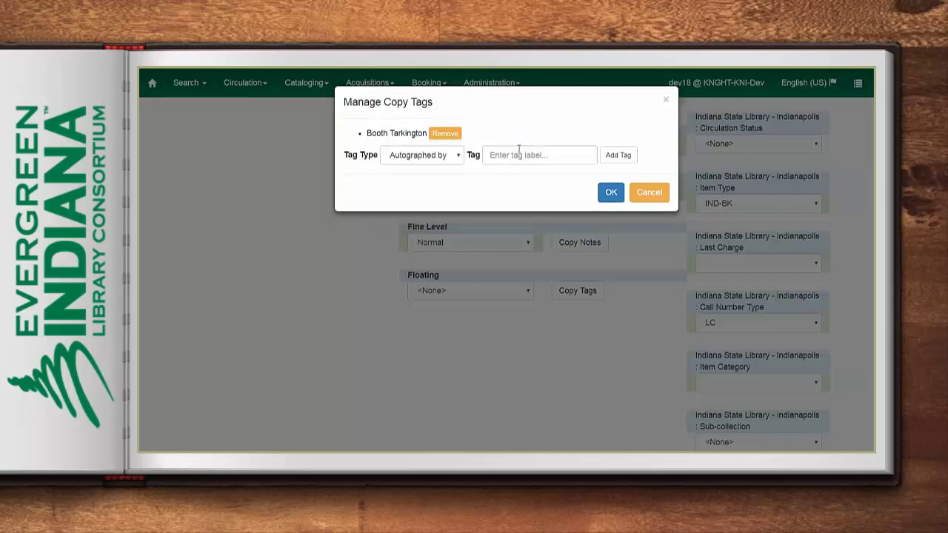
pyautogui.click(457, 156)
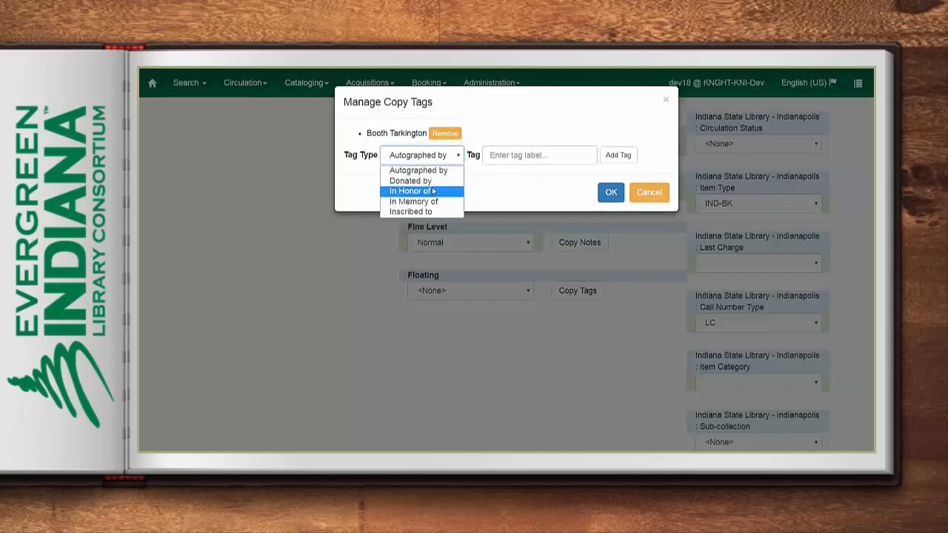
pyautogui.click(411, 211)
pyautogui.click(491, 155)
pyautogui.hotkey('ctrl', 'v')
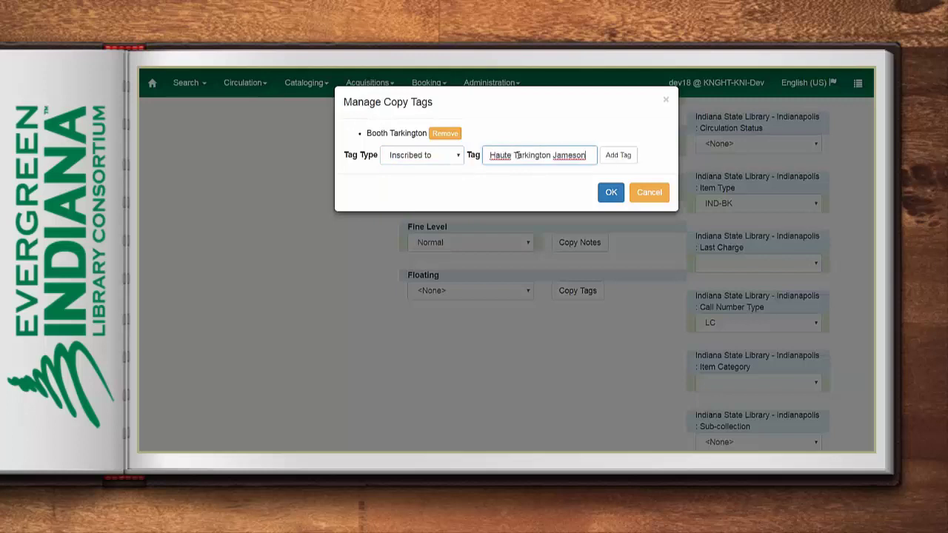
pyautogui.click(620, 154)
pyautogui.click(611, 203)
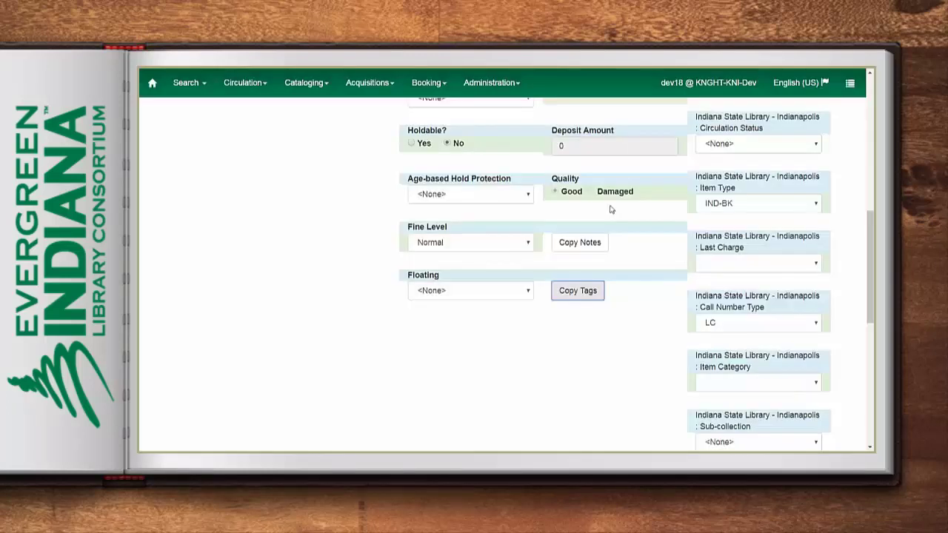
pyautogui.scroll(5, 317, 297)
pyautogui.click(294, 128)
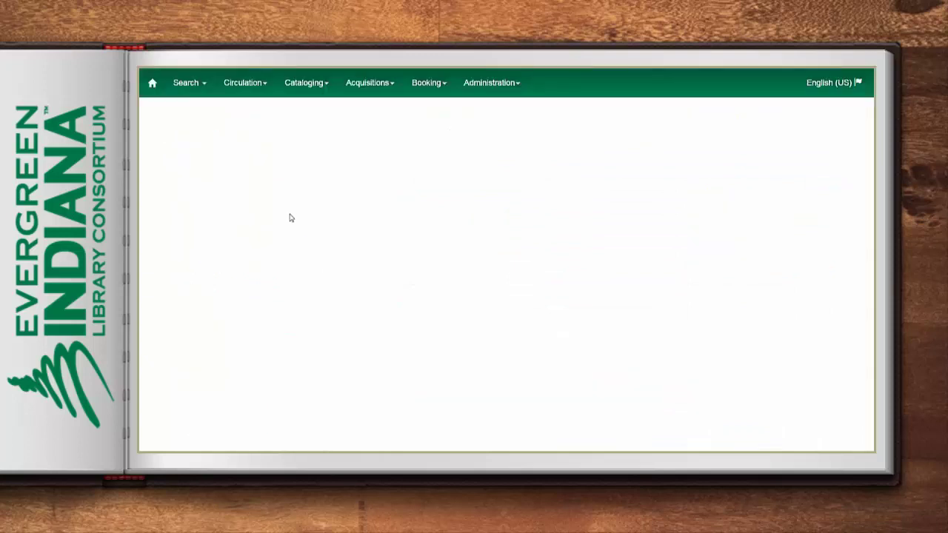
# Expand the shared Templates and admin folders in Reports
pyautogui.scroll(-3, 290, 217)
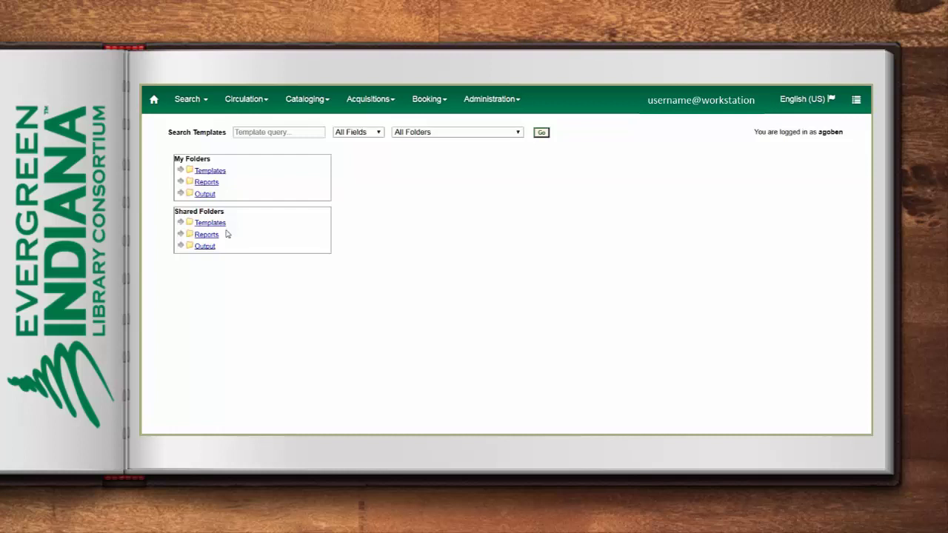
pyautogui.click(180, 222)
pyautogui.click(190, 234)
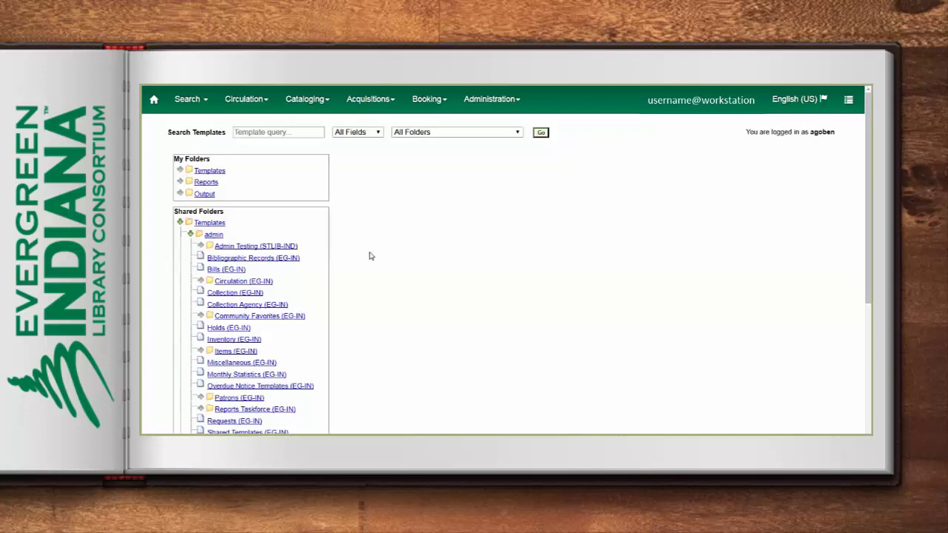
# Search templates across all fields for 'circ mod' to list matches like Circs by Circ Mod
pyautogui.click(260, 132)
pyautogui.click(517, 132)
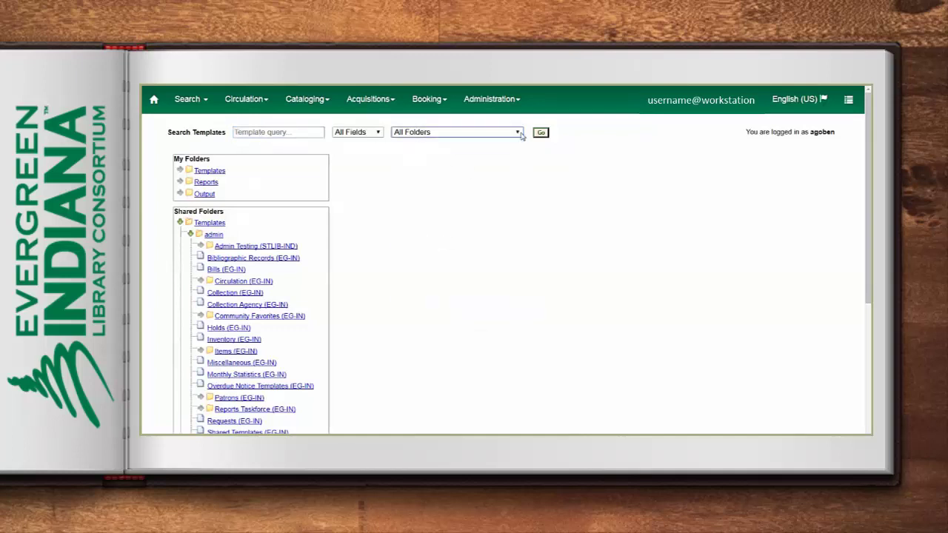
pyautogui.click(379, 132)
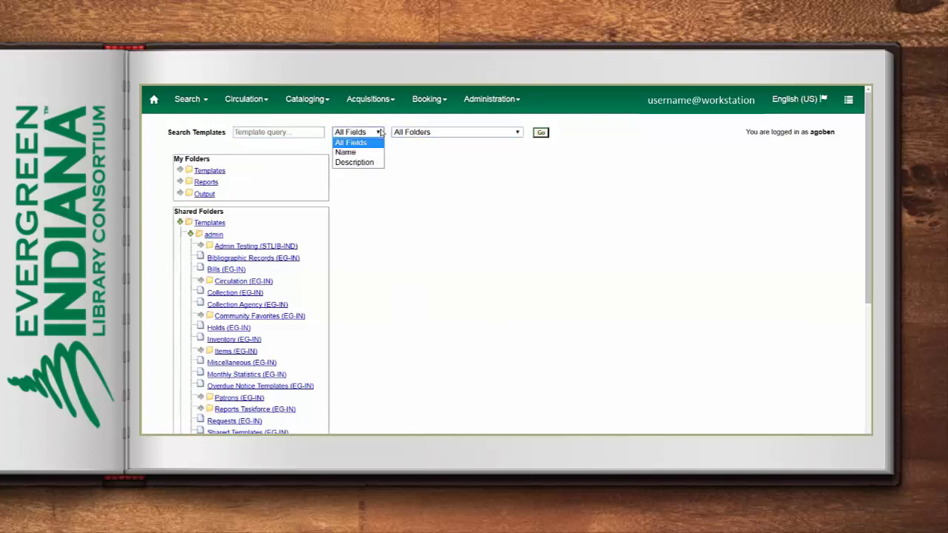
pyautogui.click(380, 132)
pyautogui.click(280, 132)
pyautogui.write('circ mod')
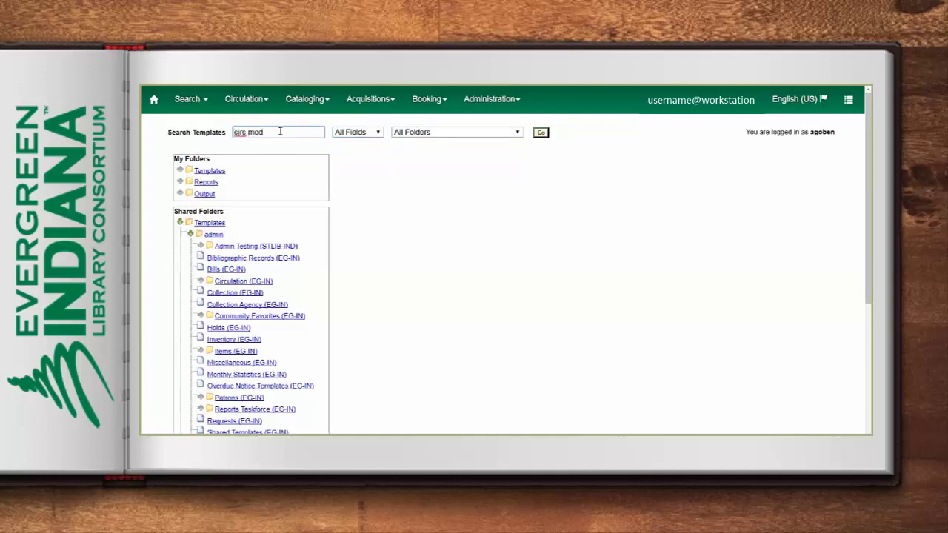
pyautogui.click(540, 132)
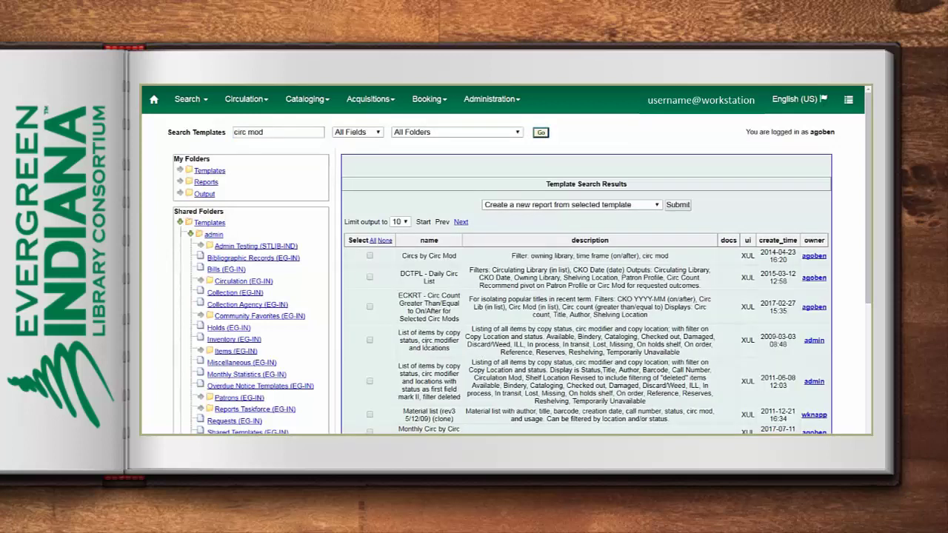
pyautogui.moveTo(422, 341); pyautogui.dragTo(461, 344)
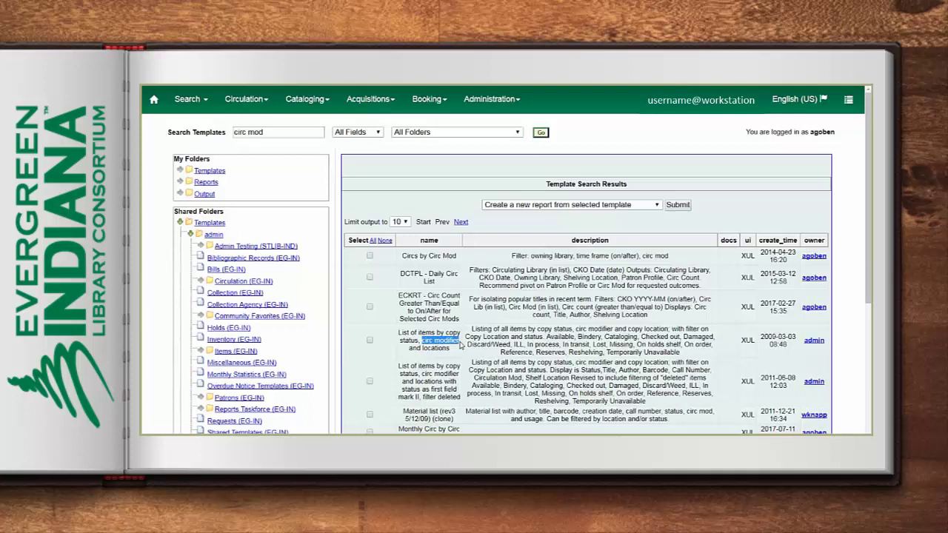